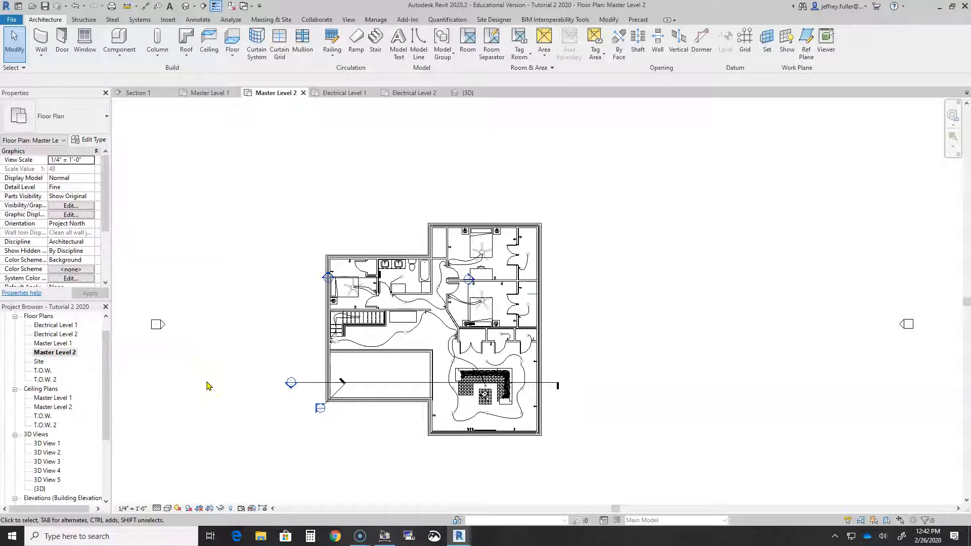
{"action": "left_click", "coordinate": [197, 365]}
{"action": "left_click", "coordinate": [195, 399]}
{"action": "left_click", "coordinate": [202, 394]}
{"action": "left_click", "coordinate": [216, 388]}
{"action": "left_click", "coordinate": [232, 385]}
{"action": "left_click", "coordinate": [244, 377]}
{"action": "scroll", "coordinate": [304, 366], "scroll_direction": "up", "scroll_amount": 3}
{"action": "middle_click_drag", "start_coordinate": [271, 352], "coordinate": [221, 360]}
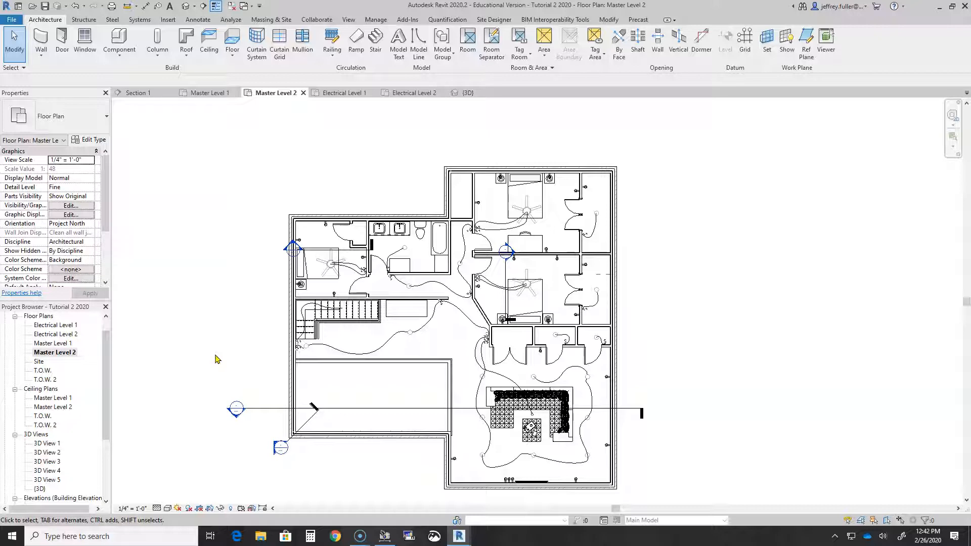
{"action": "left_click", "coordinate": [243, 352]}
Examine the unroofed building in the {3D} view and on the Master Level 1 floor plan
{"action": "scroll", "coordinate": [60, 481], "scroll_direction": "down", "scroll_amount": 1}
{"action": "double_click", "coordinate": [40, 480]}
{"action": "middle_click_drag", "start_coordinate": [520, 451], "coordinate": [374, 395], "text": "shift"}
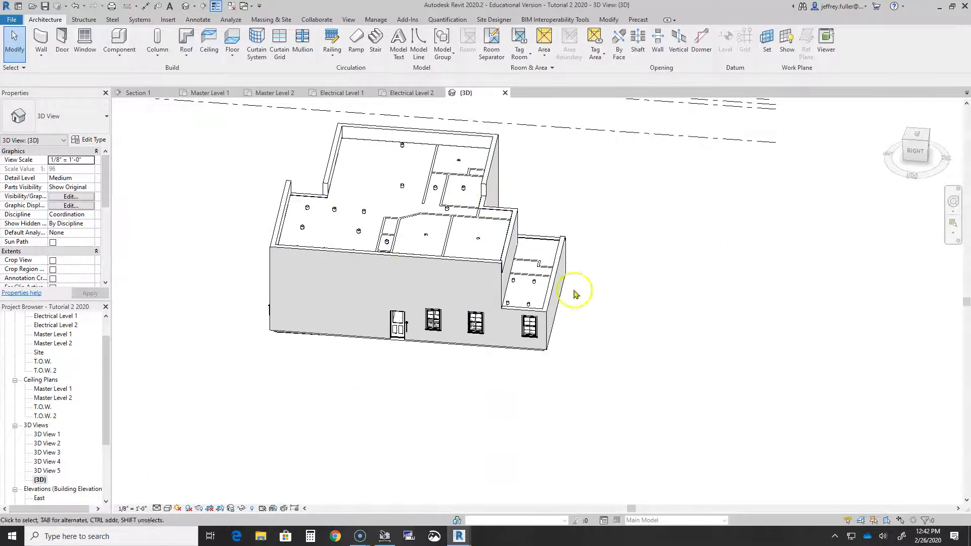
{"action": "middle_click_drag", "start_coordinate": [496, 384], "coordinate": [551, 405], "text": "shift"}
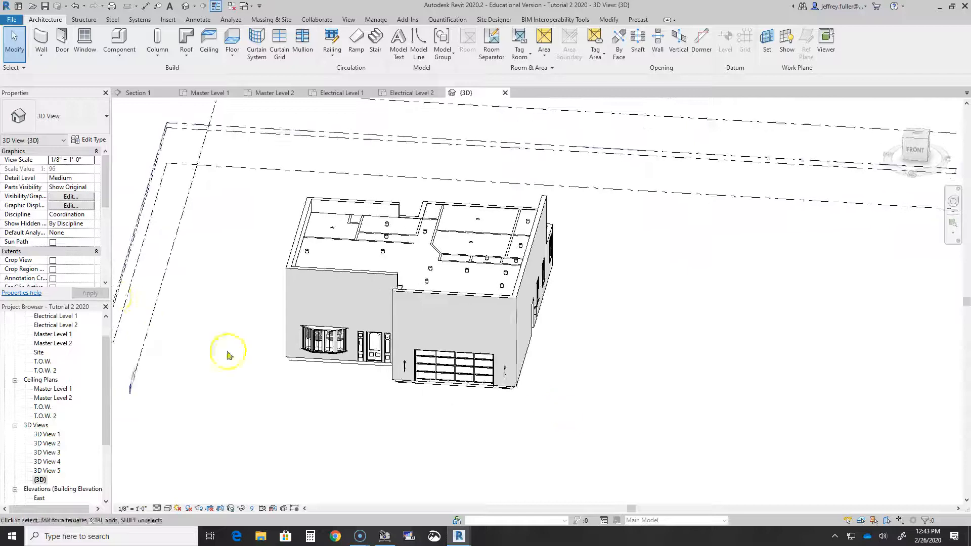
{"action": "double_click", "coordinate": [71, 334]}
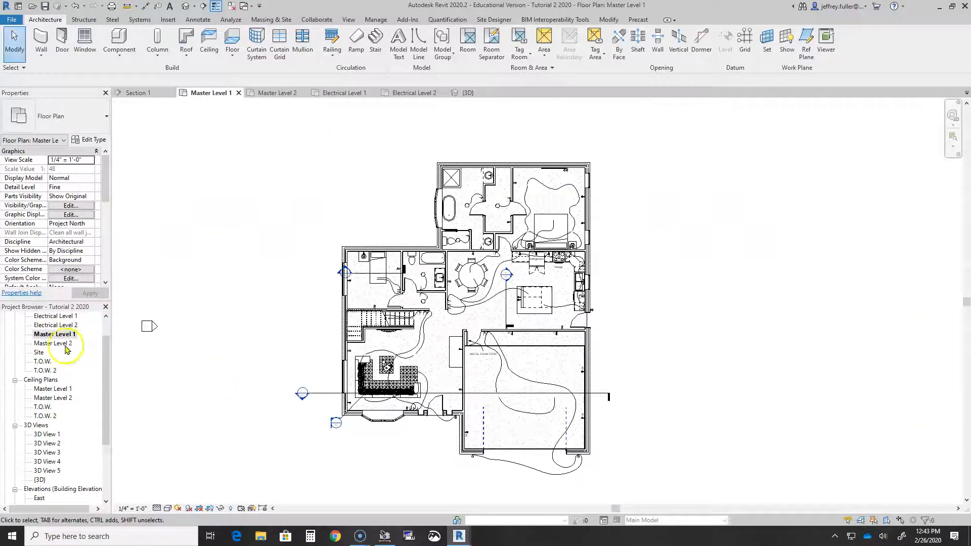
On the Master Level 2 floor plan, start a roof by footprint with wall picking and set the overhang to 1' 6"
{"action": "double_click", "coordinate": [64, 345]}
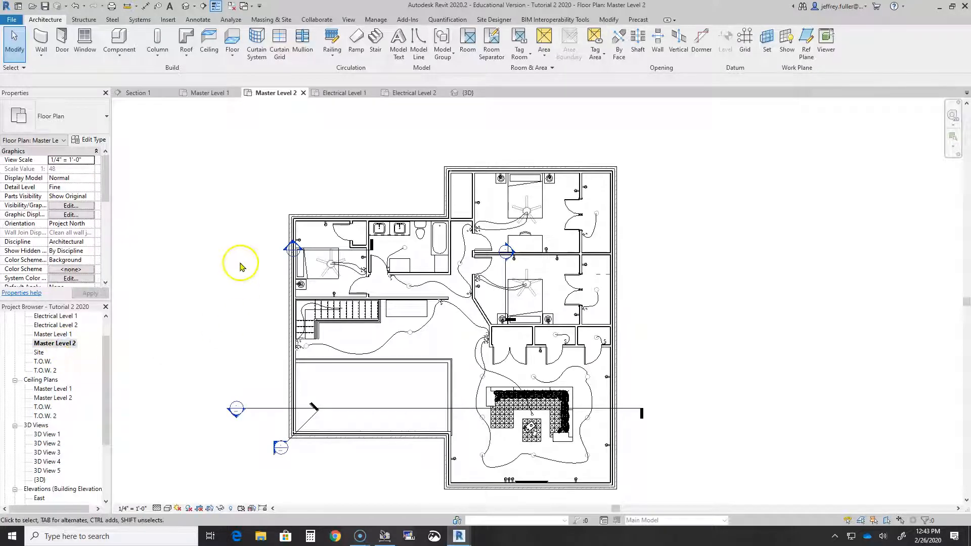
{"action": "scroll", "coordinate": [187, 190], "scroll_direction": "down", "scroll_amount": 2}
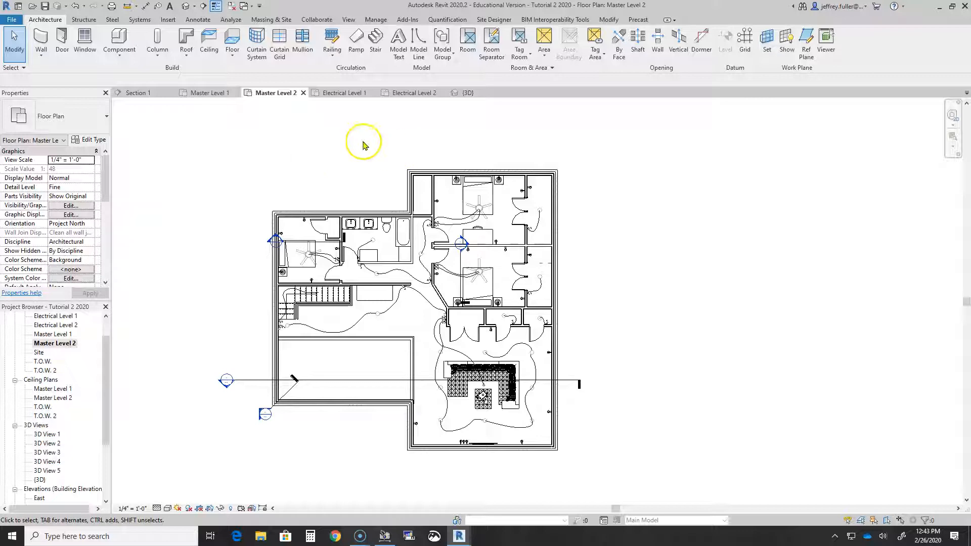
{"action": "left_click", "coordinate": [187, 40]}
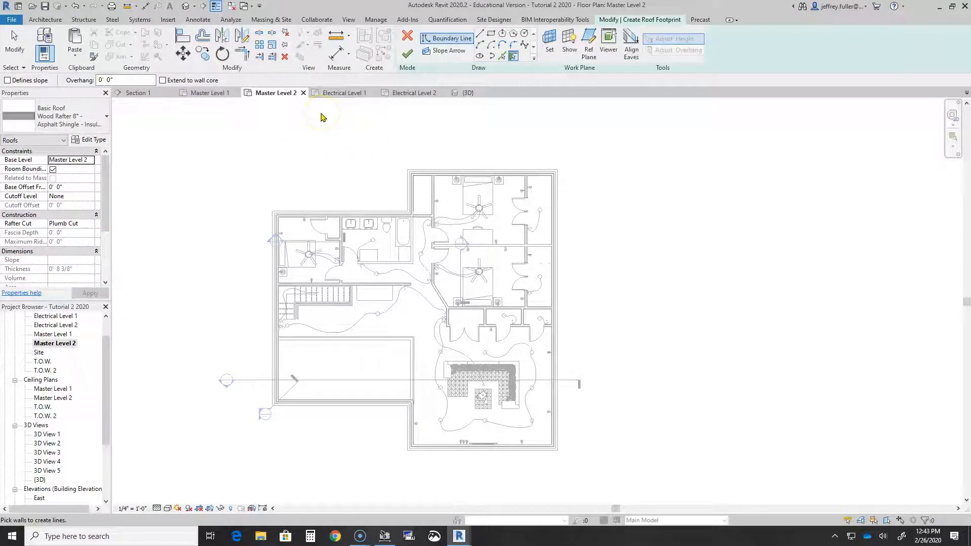
{"action": "left_click", "coordinate": [514, 57]}
{"action": "left_click", "coordinate": [124, 80]}
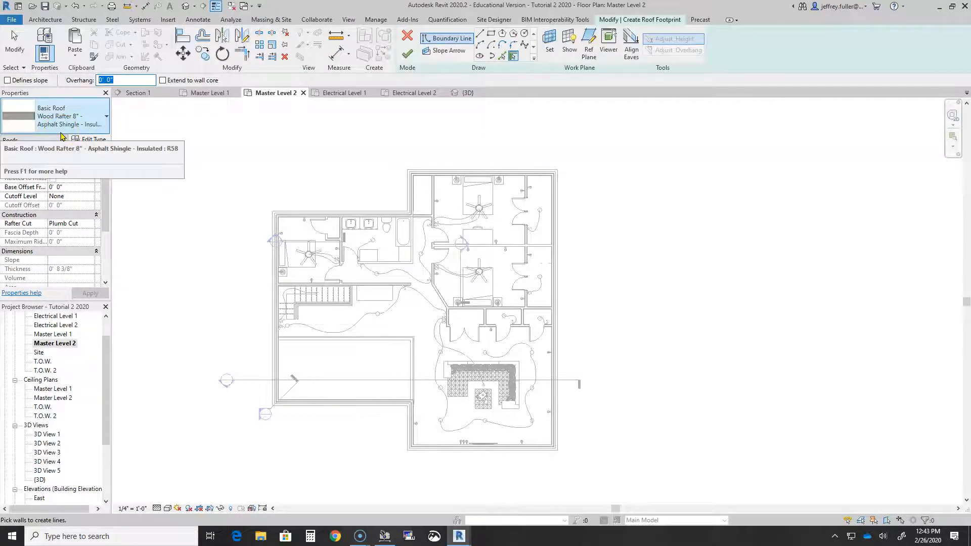
{"action": "left_click", "coordinate": [141, 120]}
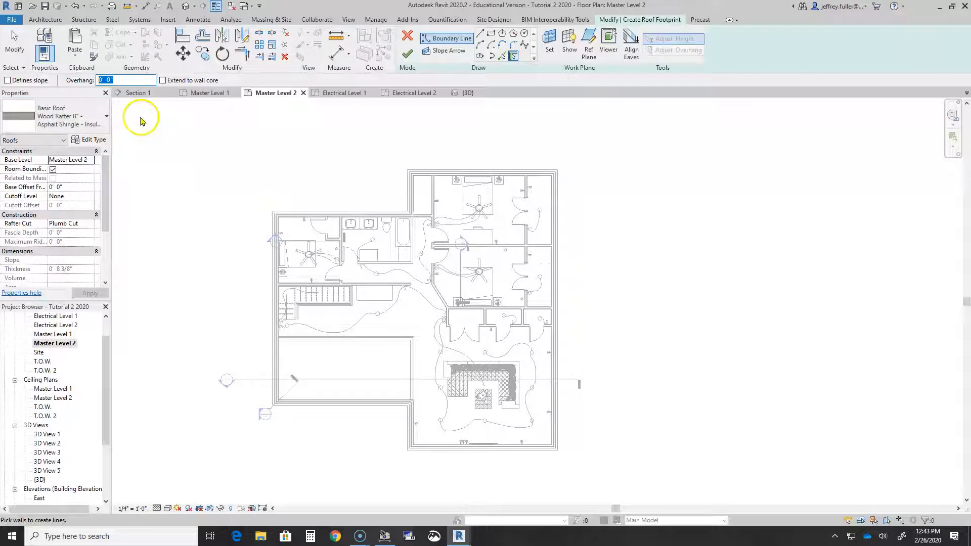
{"action": "type", "text": "18"}
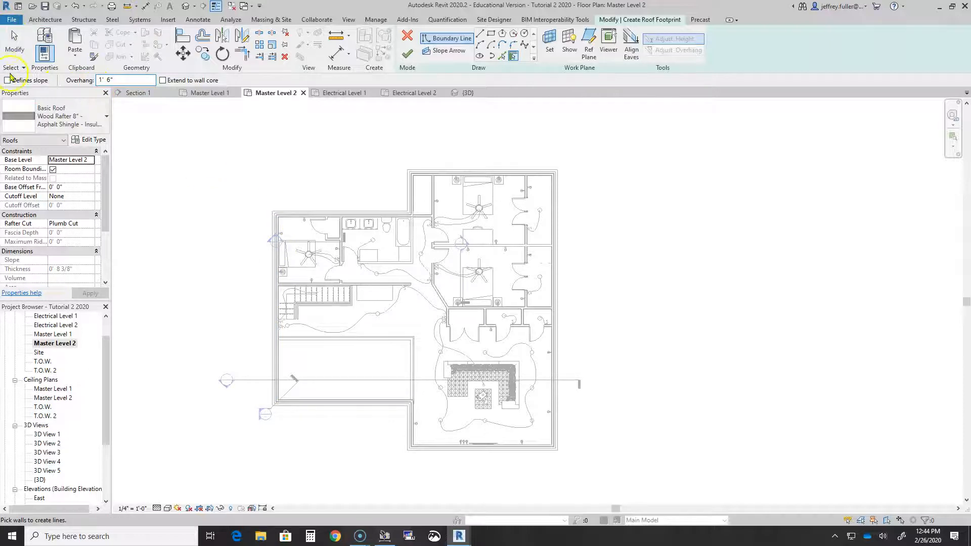
With slope definition off, pick the two front exterior walls as roof boundary lines
{"action": "left_click", "coordinate": [7, 81]}
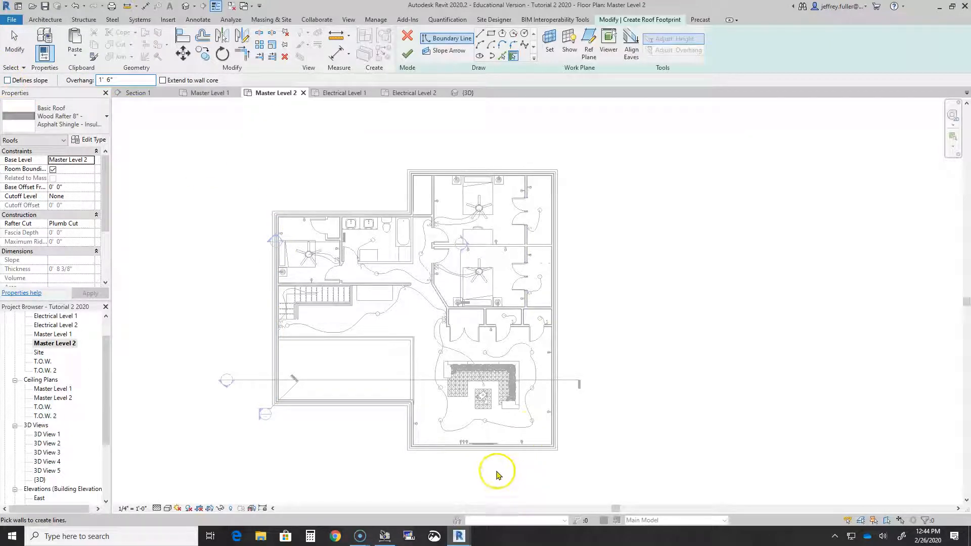
{"action": "left_click", "coordinate": [494, 449]}
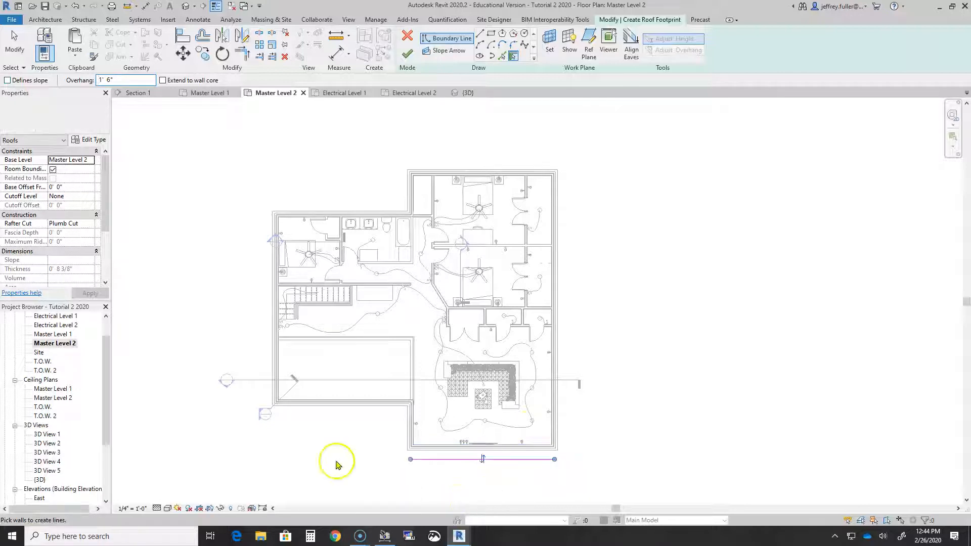
{"action": "left_click", "coordinate": [324, 405]}
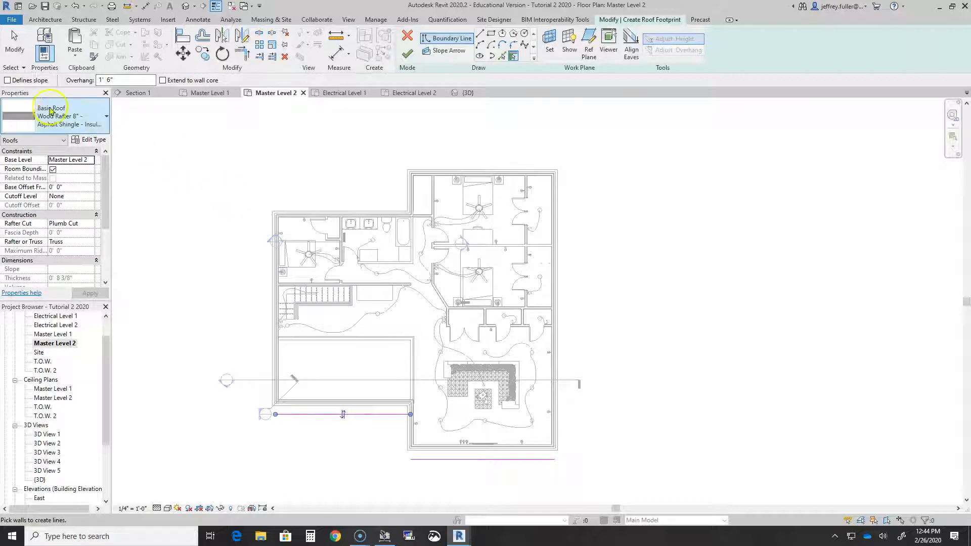
Turn on slope definition and pick the remaining side and rear exterior walls, including both short offset walls, as sloped roof boundary lines
{"action": "left_click", "coordinate": [7, 80]}
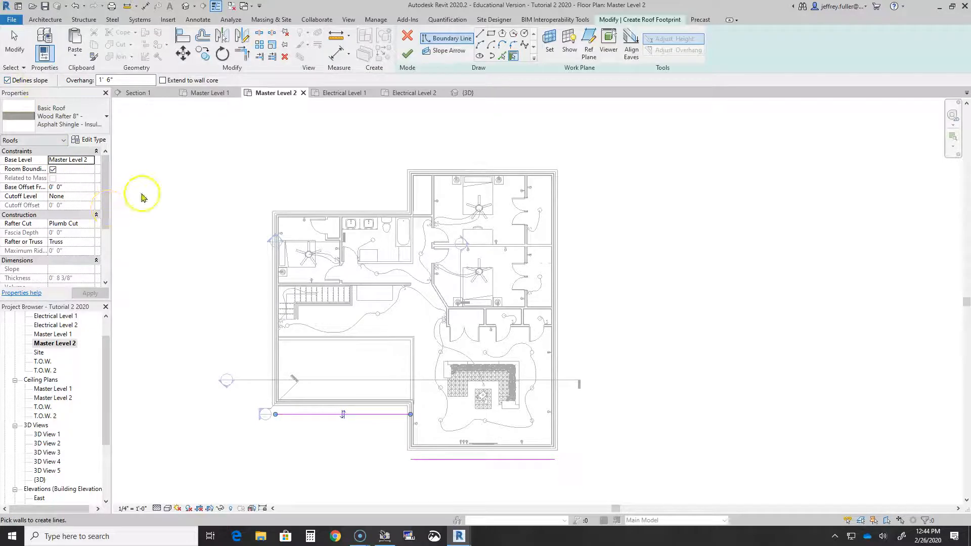
{"action": "scroll", "coordinate": [65, 197], "scroll_direction": "down", "scroll_amount": 4}
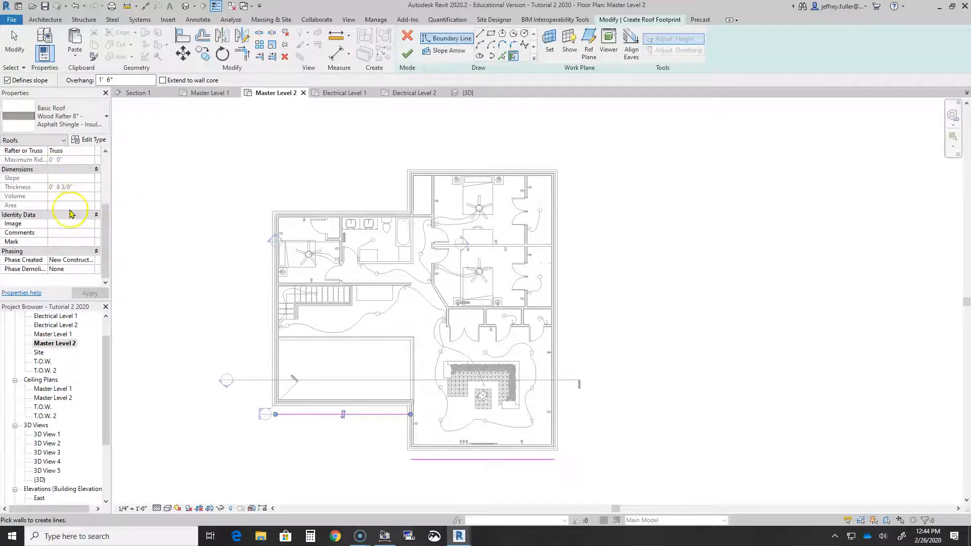
{"action": "scroll", "coordinate": [70, 213], "scroll_direction": "up", "scroll_amount": 2}
{"action": "scroll", "coordinate": [81, 213], "scroll_direction": "up", "scroll_amount": 2}
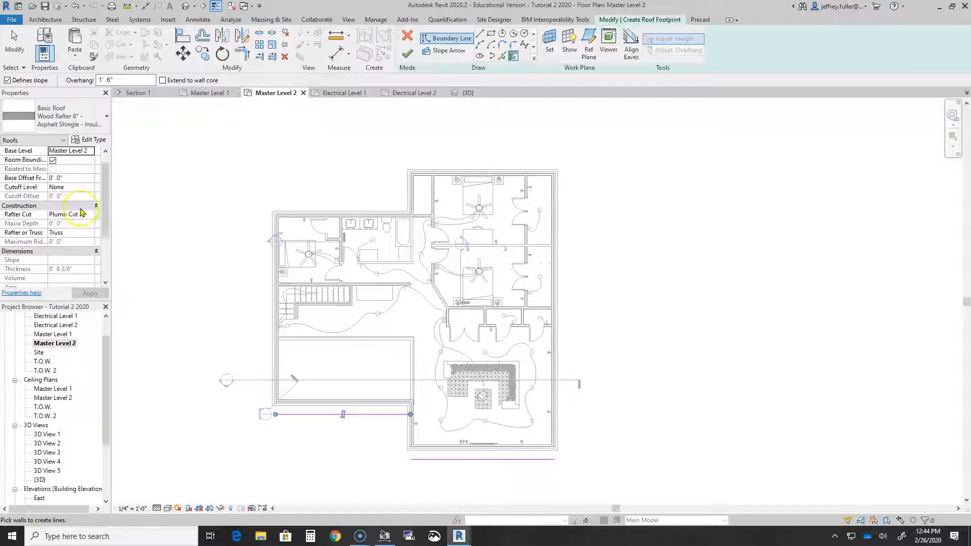
{"action": "scroll", "coordinate": [82, 211], "scroll_direction": "down", "scroll_amount": 4}
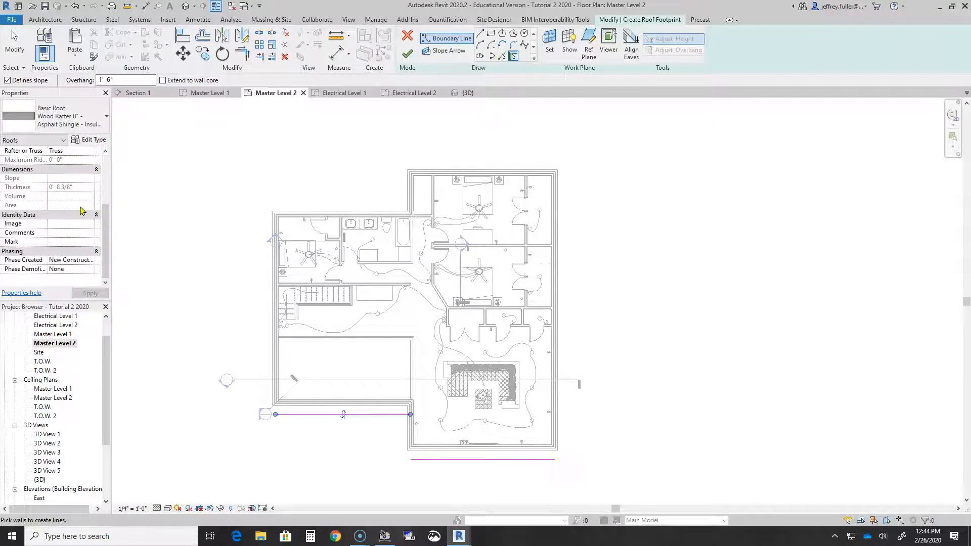
{"action": "scroll", "coordinate": [81, 210], "scroll_direction": "up", "scroll_amount": 4}
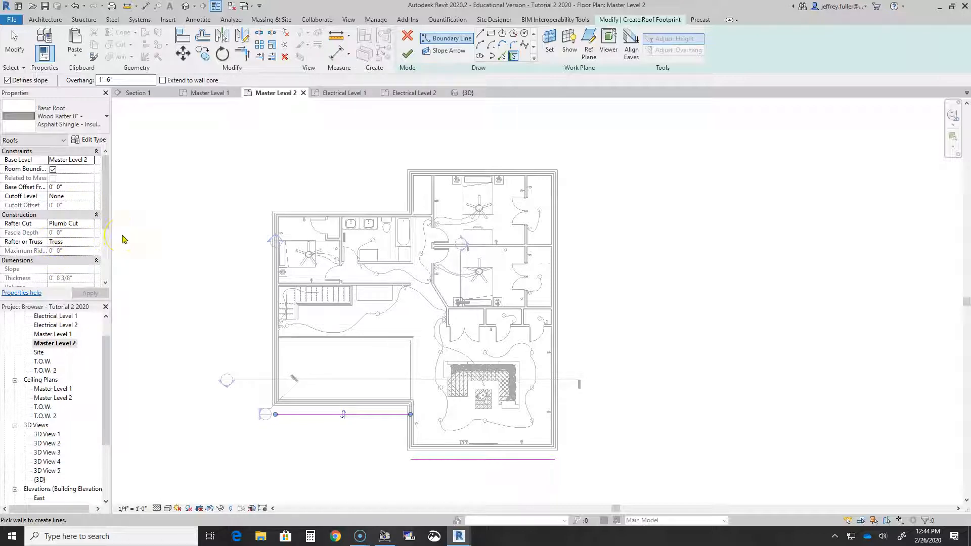
{"action": "left_click", "coordinate": [271, 306]}
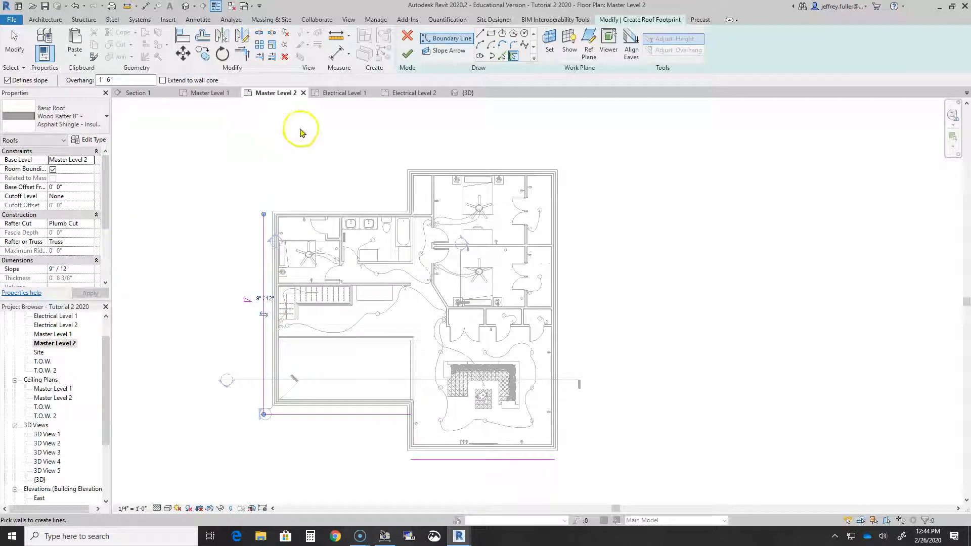
{"action": "left_click", "coordinate": [324, 212]}
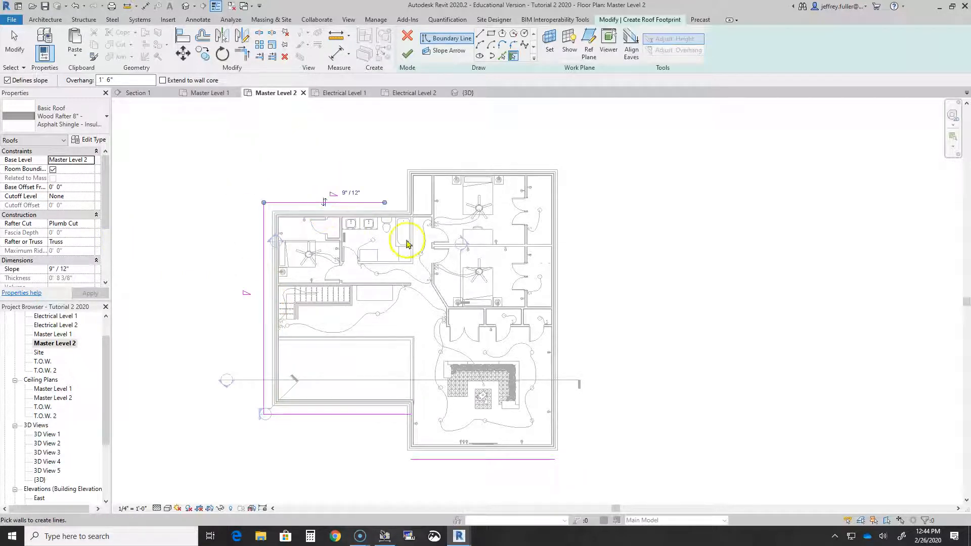
{"action": "left_click", "coordinate": [409, 196]}
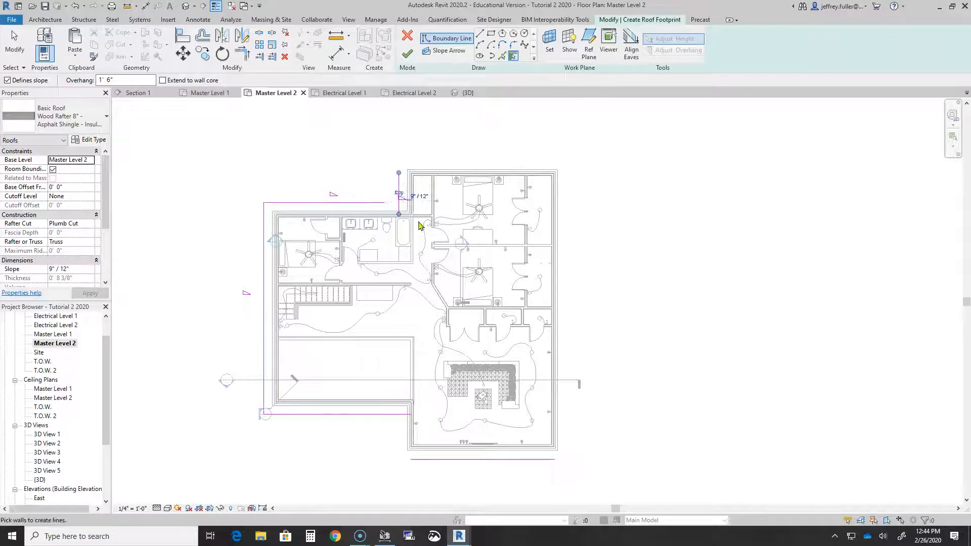
{"action": "left_click", "coordinate": [435, 172]}
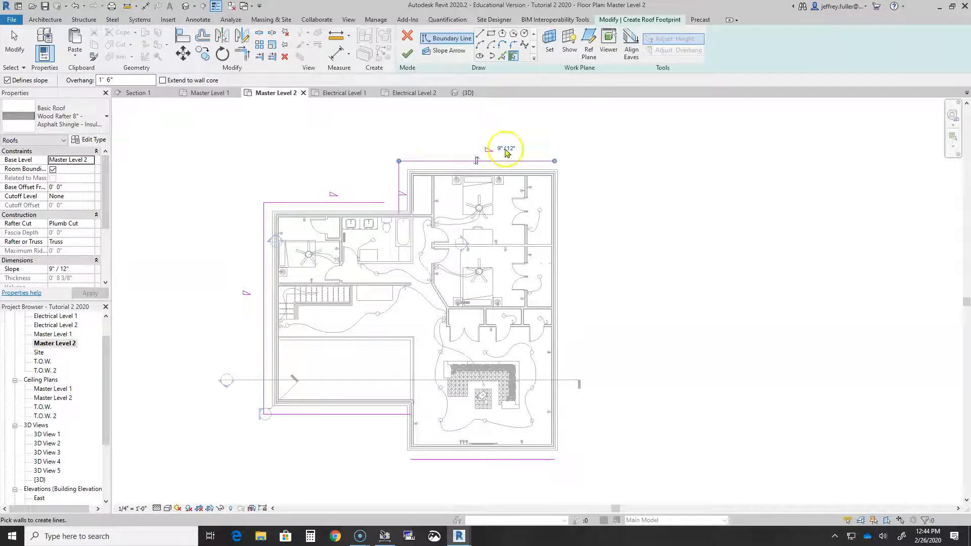
{"action": "left_click", "coordinate": [559, 229]}
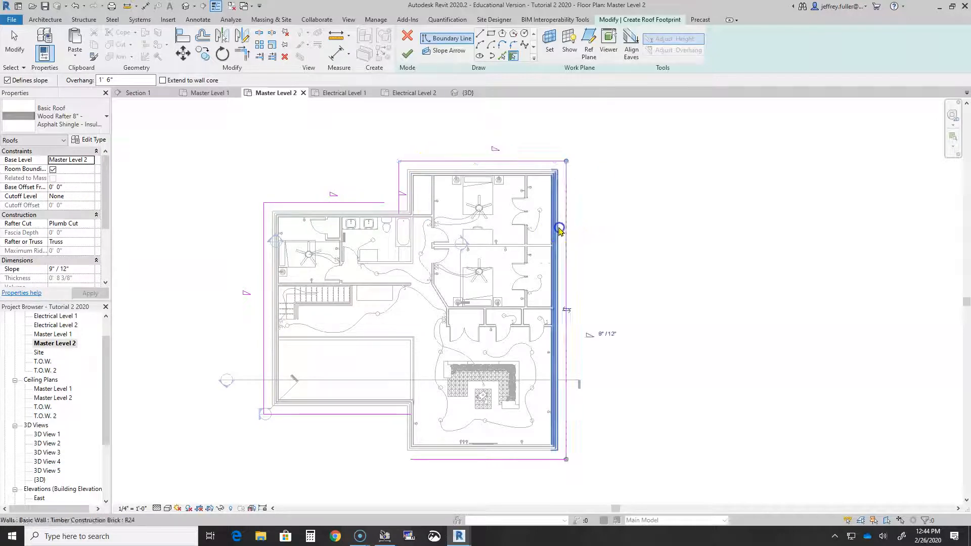
{"action": "left_click", "coordinate": [675, 310]}
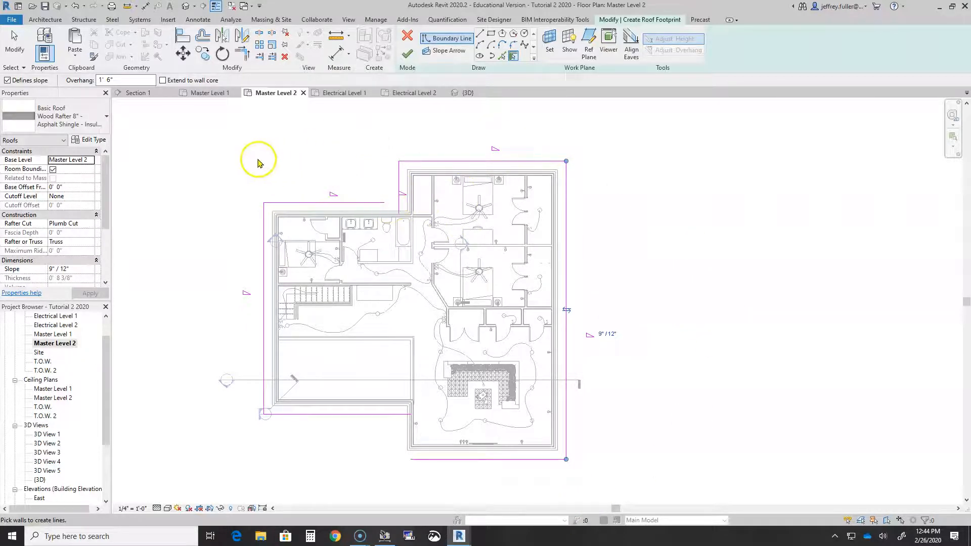
{"action": "left_click", "coordinate": [408, 439]}
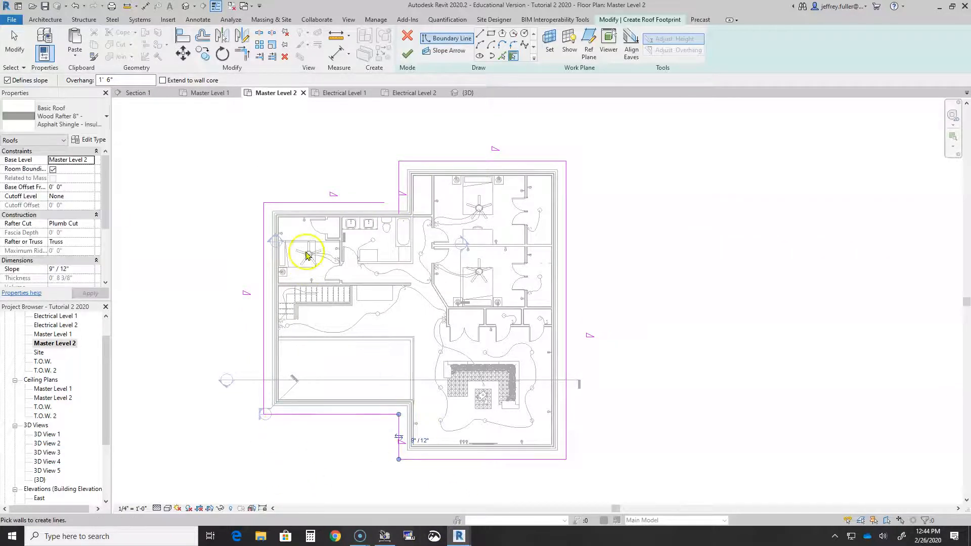
Trim the two rear boundary lines to a corner where the left wing meets the taller block, closing the footprint
{"action": "left_click", "coordinate": [301, 131]}
{"action": "left_click", "coordinate": [207, 87]}
{"action": "left_click", "coordinate": [240, 56]}
{"action": "left_click", "coordinate": [362, 202]}
{"action": "left_click", "coordinate": [398, 183]}
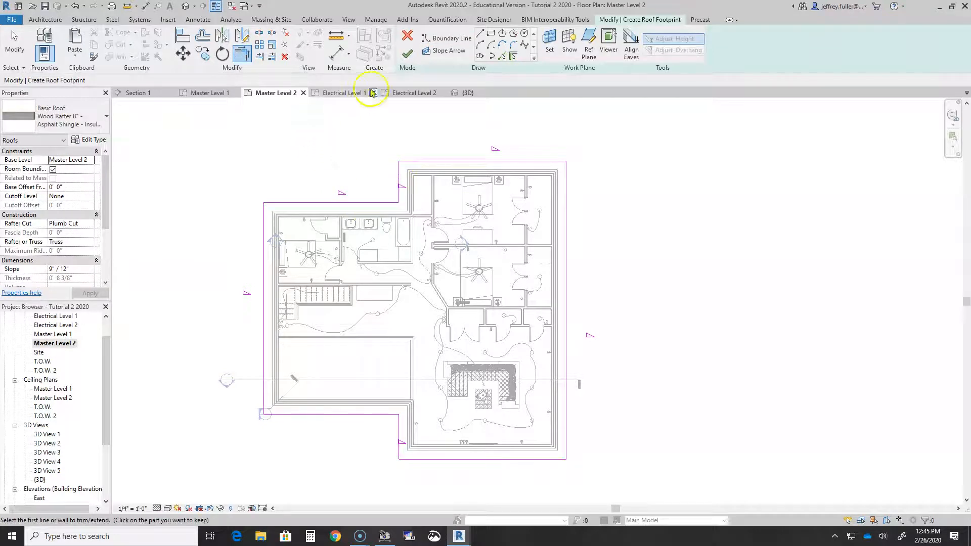
Finish the roof footprint, attach the highlighted walls to the roof and unjoin the elements that cannot stay joined
{"action": "left_click", "coordinate": [407, 56]}
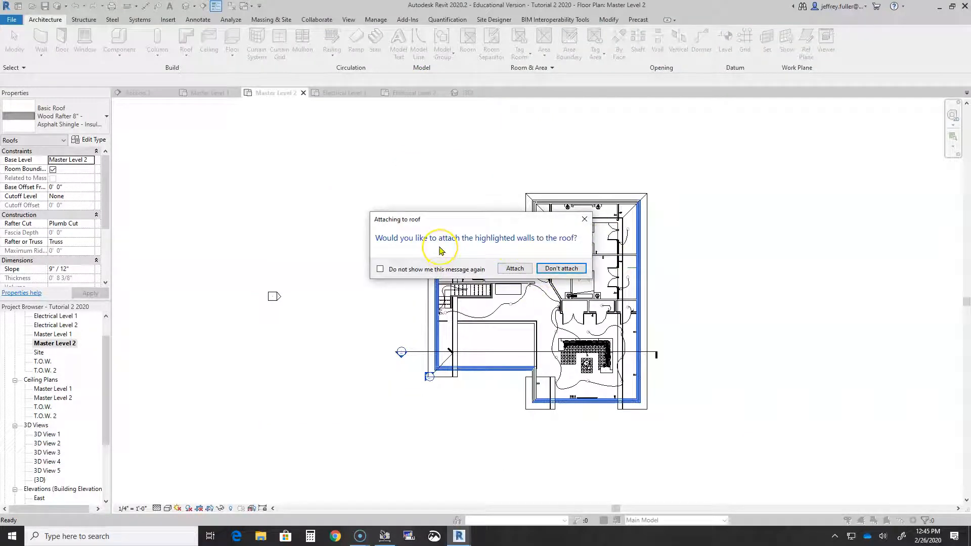
{"action": "left_click", "coordinate": [518, 271]}
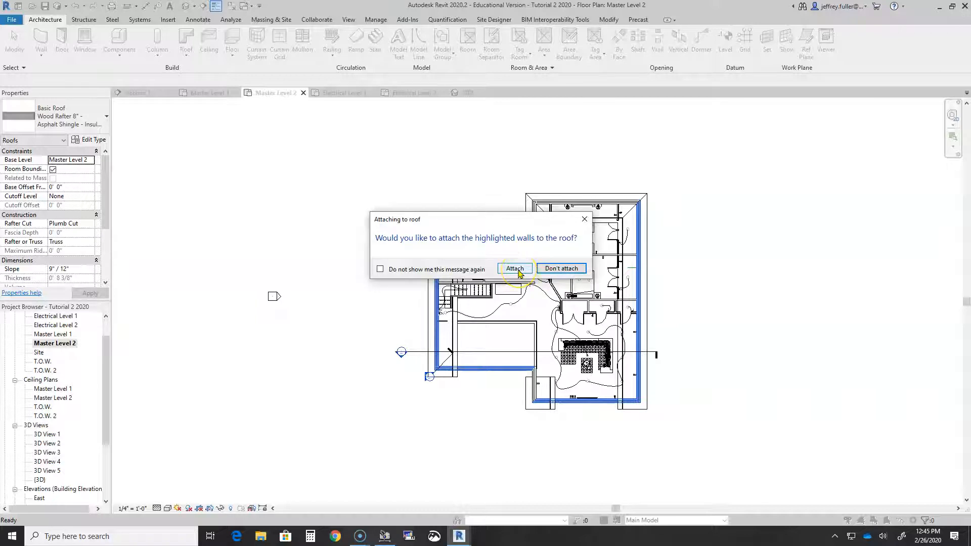
{"action": "left_click", "coordinate": [517, 270]}
{"action": "left_click", "coordinate": [515, 269]}
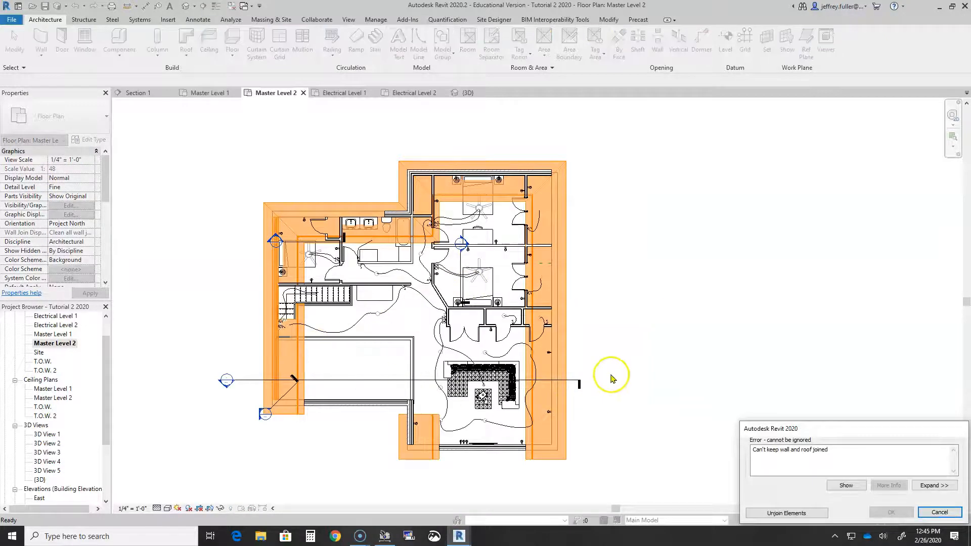
{"action": "left_click", "coordinate": [791, 512]}
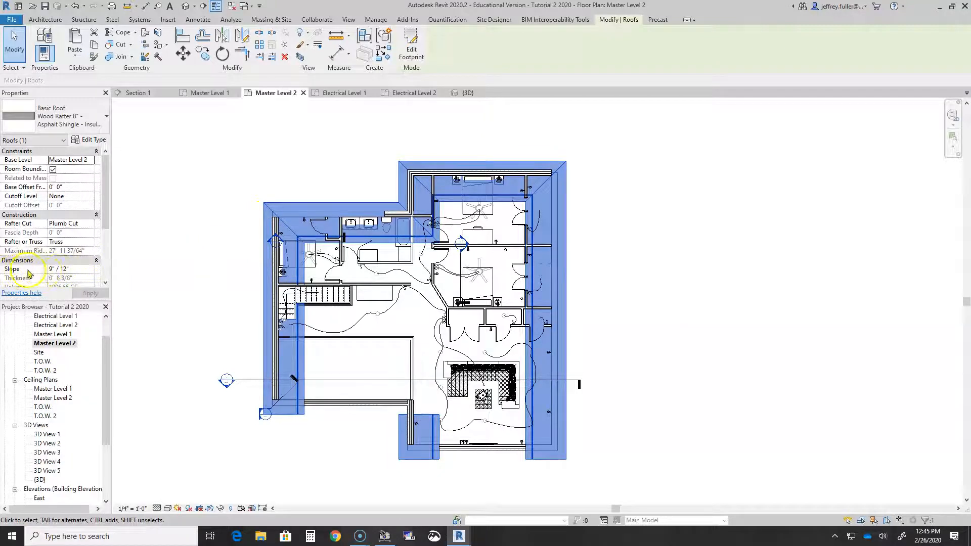
Set the roof's slope to 5" / 12" and open the {3D} view to inspect it
{"action": "left_click", "coordinate": [57, 272]}
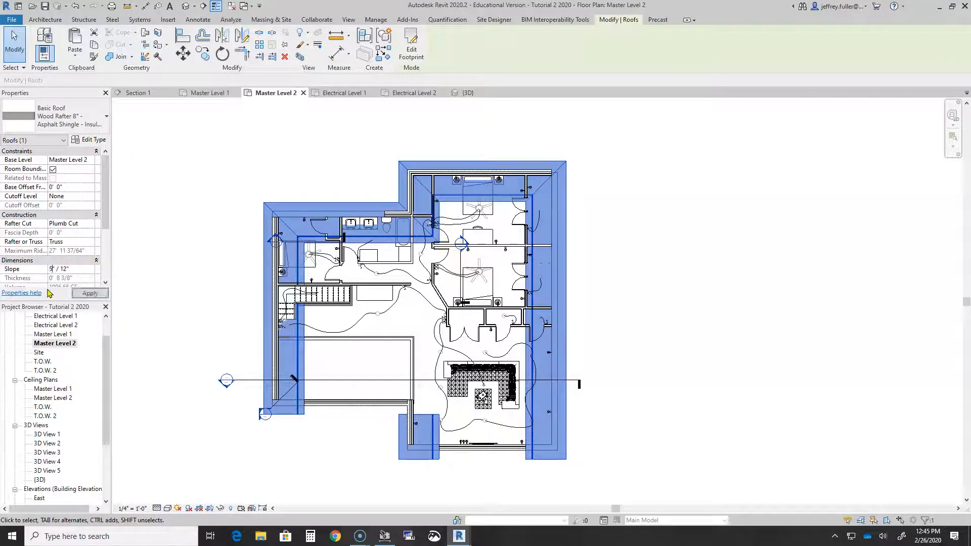
{"action": "left_click", "coordinate": [107, 296]}
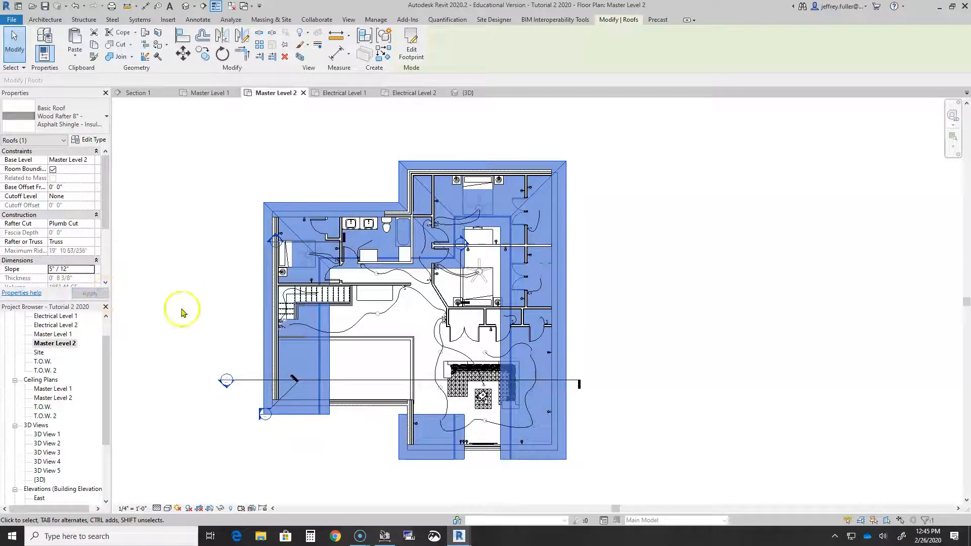
{"action": "scroll", "coordinate": [173, 346], "scroll_direction": "down", "scroll_amount": 3}
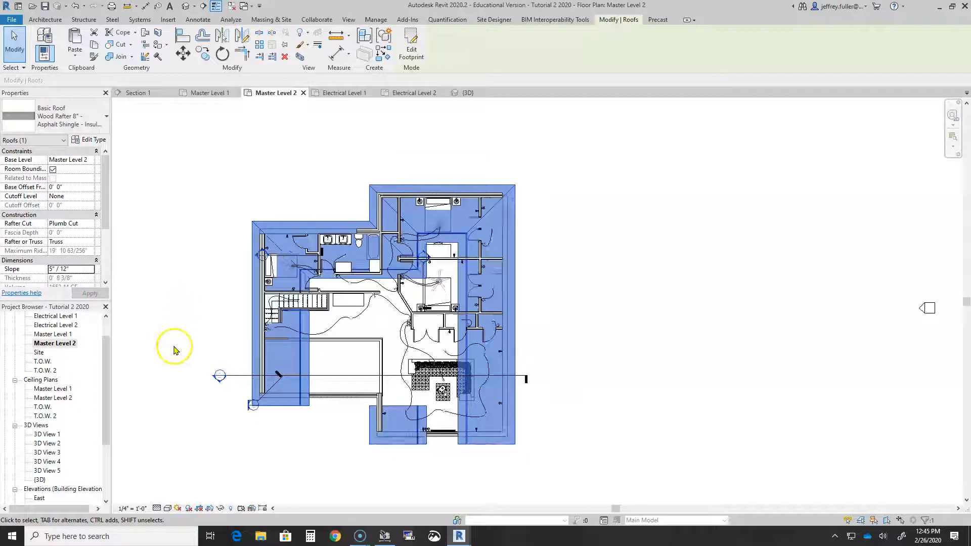
{"action": "middle_click_drag", "start_coordinate": [182, 282], "coordinate": [233, 320]}
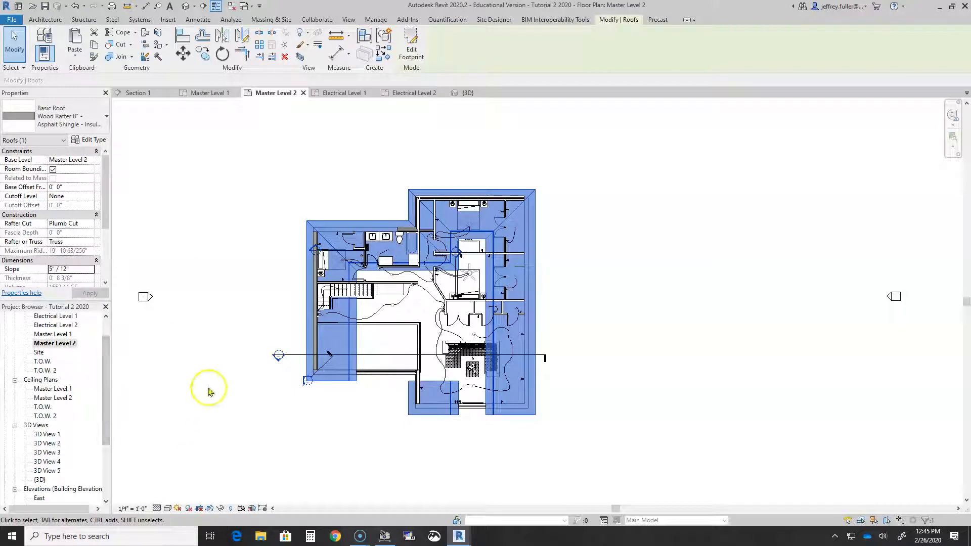
{"action": "double_click", "coordinate": [48, 479]}
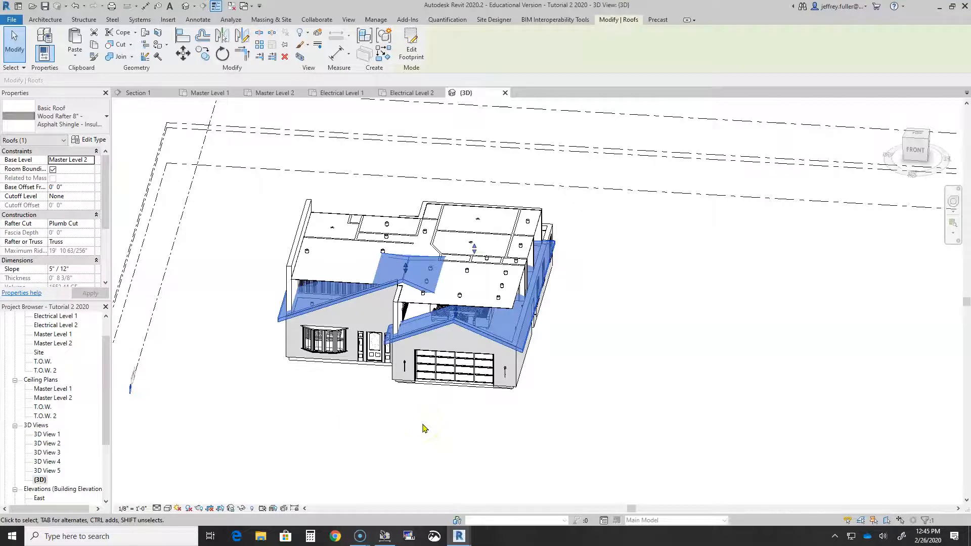
Set the selected roof's base level to T.O.W. 2 and apply the change
{"action": "middle_click_drag", "start_coordinate": [430, 435], "coordinate": [422, 411]}
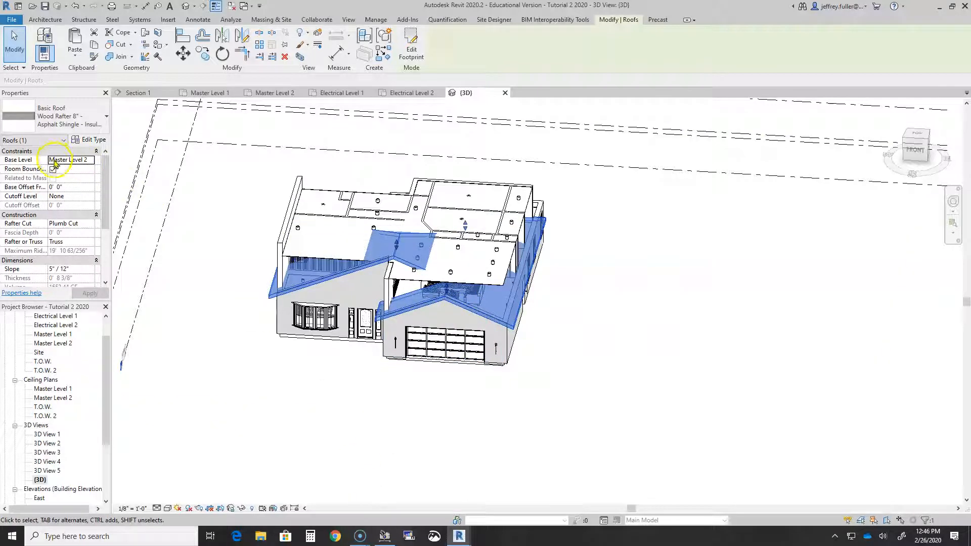
{"action": "left_click", "coordinate": [89, 162]}
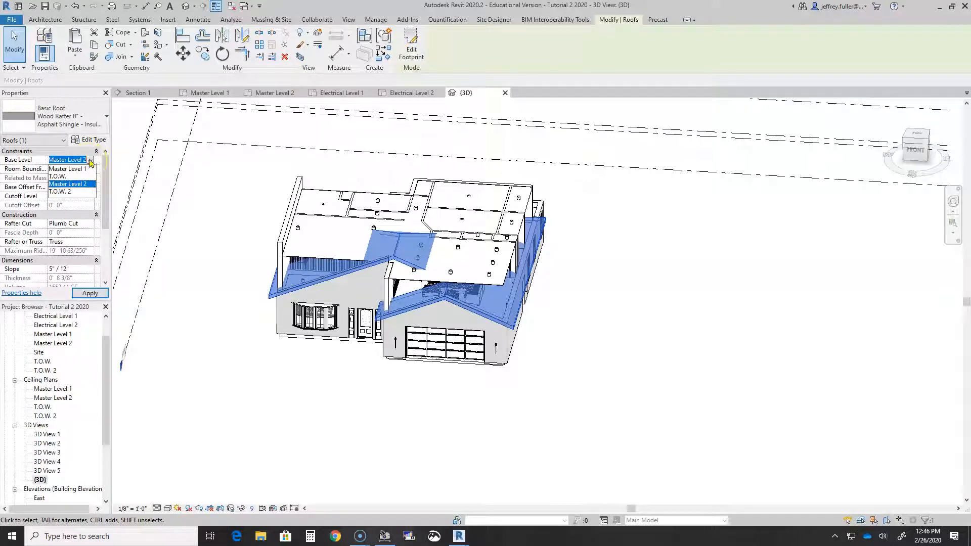
{"action": "left_click", "coordinate": [60, 191]}
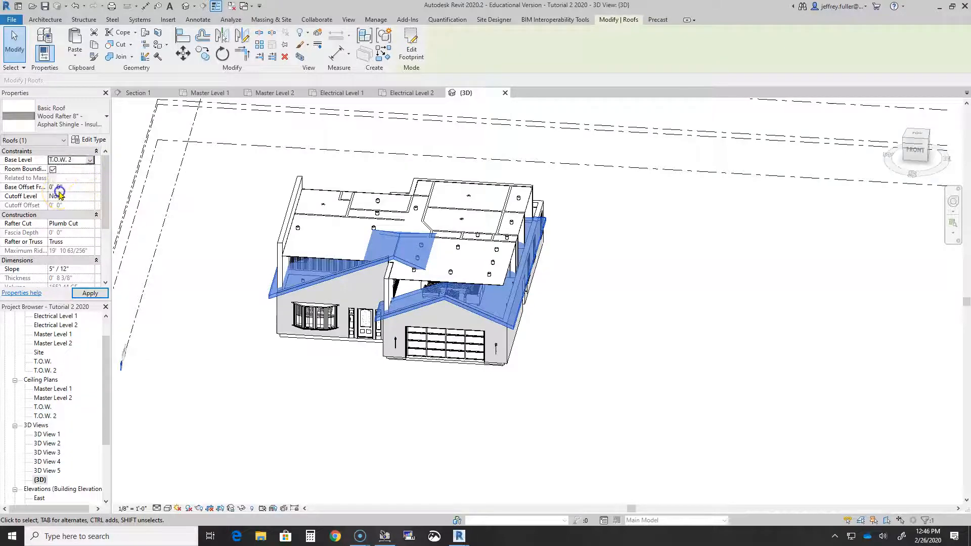
{"action": "left_click", "coordinate": [90, 293]}
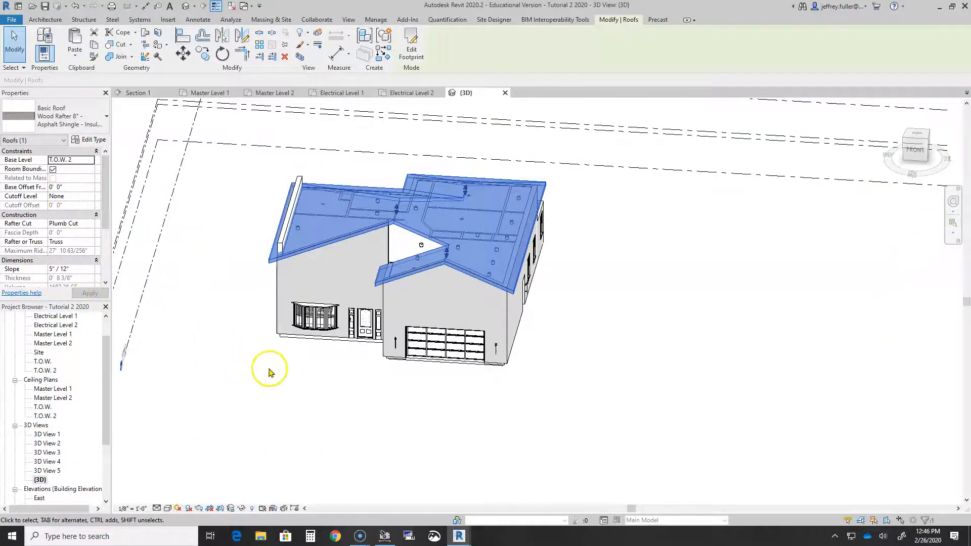
Attach the top of the left side brick wall that pokes through the roof to the main roof
{"action": "middle_click_drag", "start_coordinate": [253, 398], "coordinate": [336, 239], "text": "shift"}
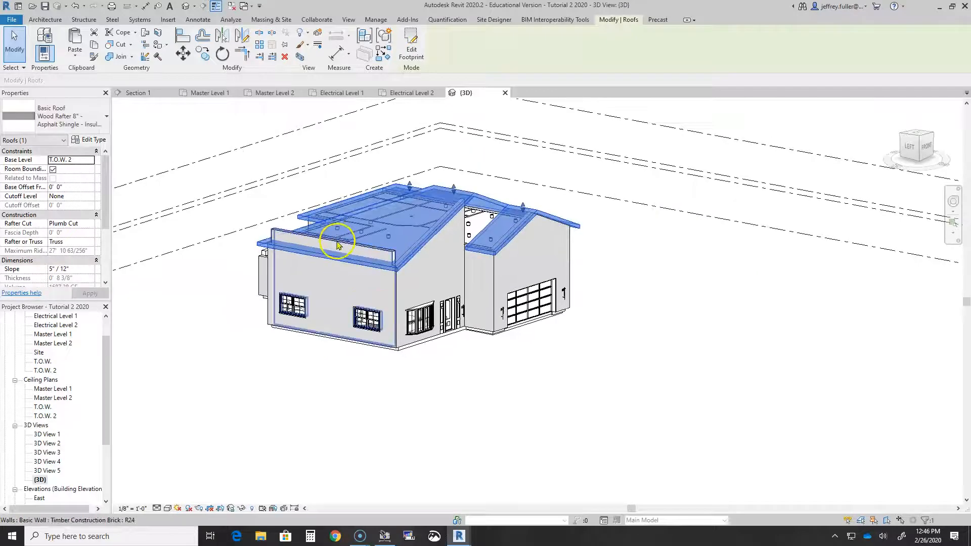
{"action": "left_click", "coordinate": [209, 295]}
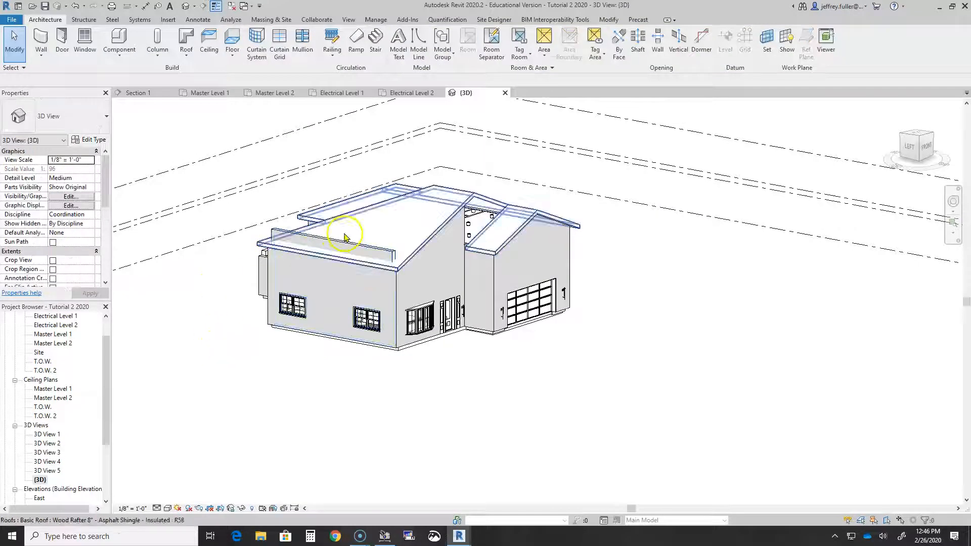
{"action": "left_click", "coordinate": [354, 258]}
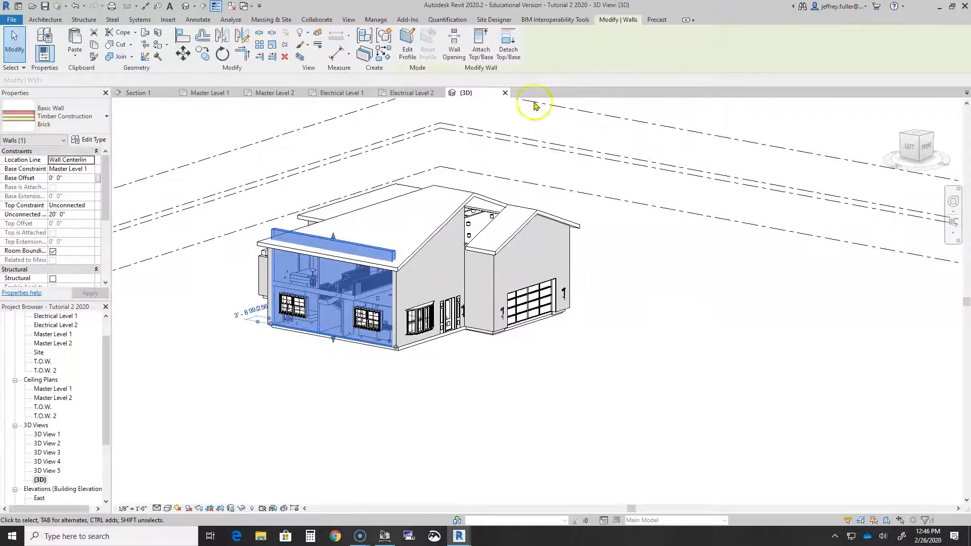
{"action": "left_click", "coordinate": [485, 53]}
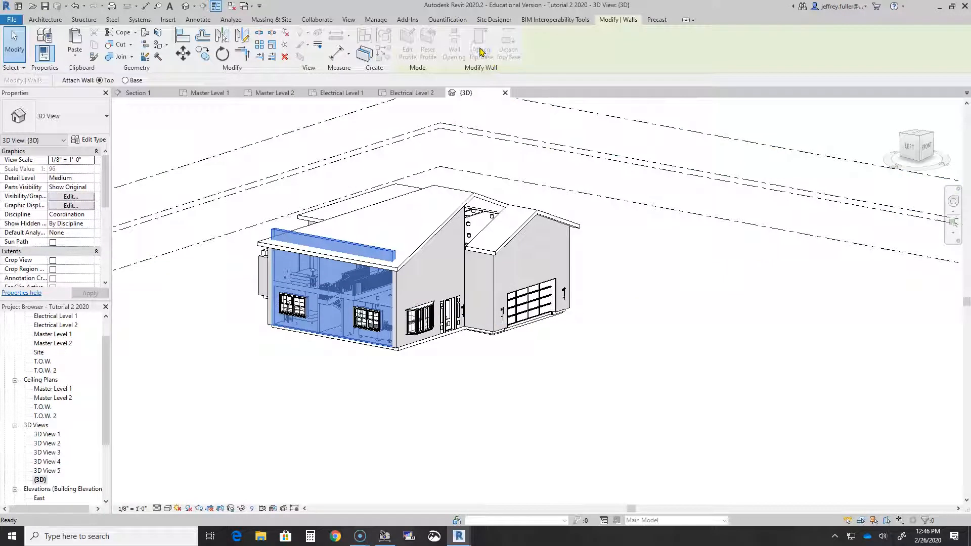
{"action": "left_click", "coordinate": [436, 231]}
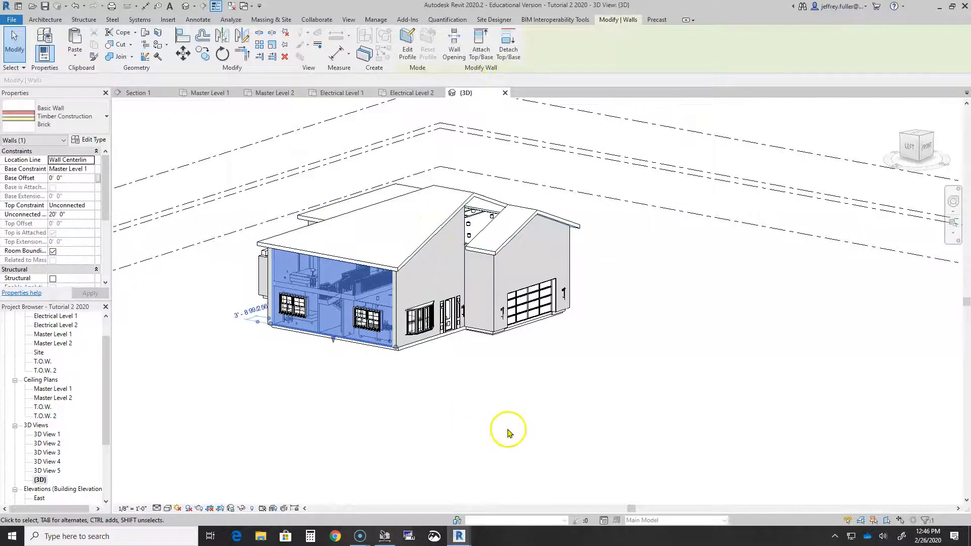
{"action": "left_click", "coordinate": [652, 396]}
Inspect the uncovered single-storey rear section of the house and open the T.O.W. floor plan at that area
{"action": "middle_click_drag", "start_coordinate": [491, 418], "coordinate": [455, 405], "text": "shift"}
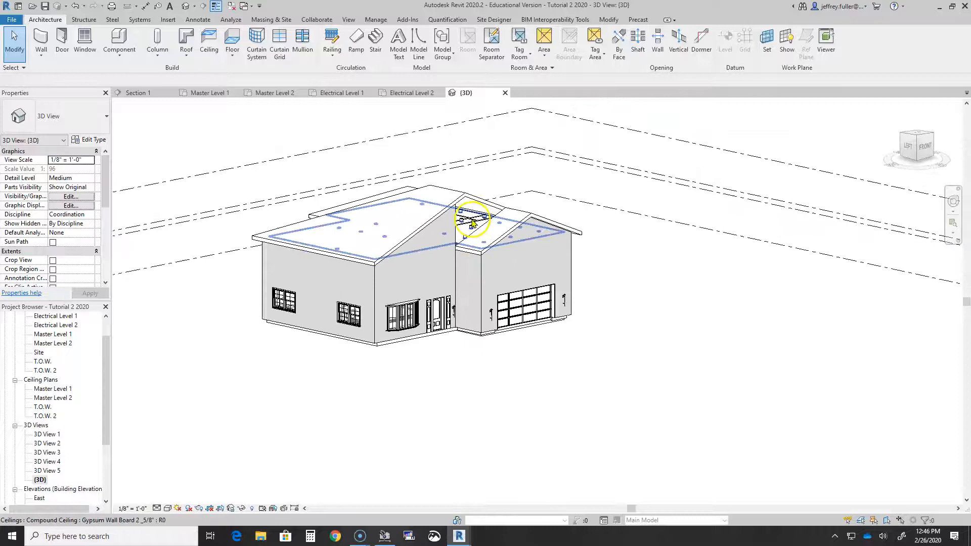
{"action": "middle_click_drag", "start_coordinate": [527, 390], "coordinate": [548, 433], "text": "shift"}
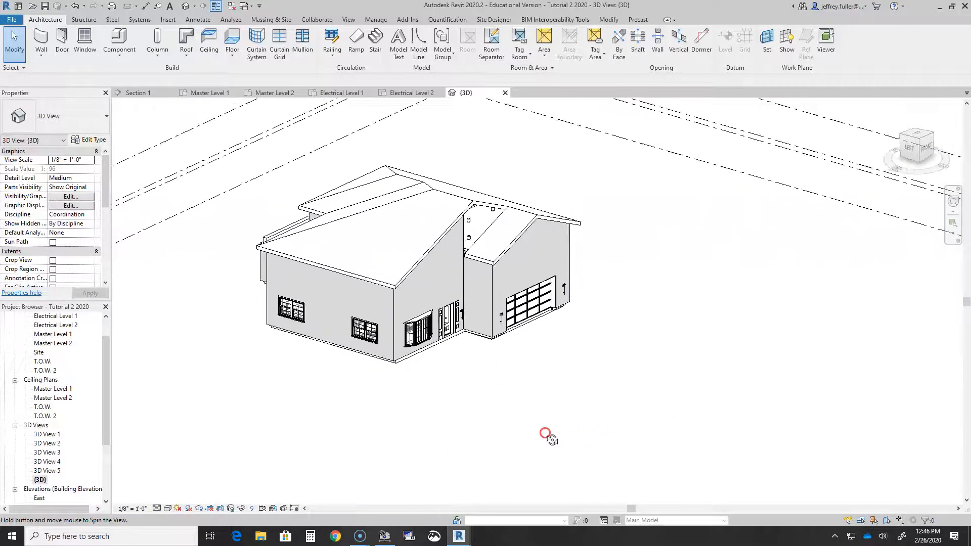
{"action": "middle_click_drag", "start_coordinate": [263, 396], "coordinate": [461, 423], "text": "shift"}
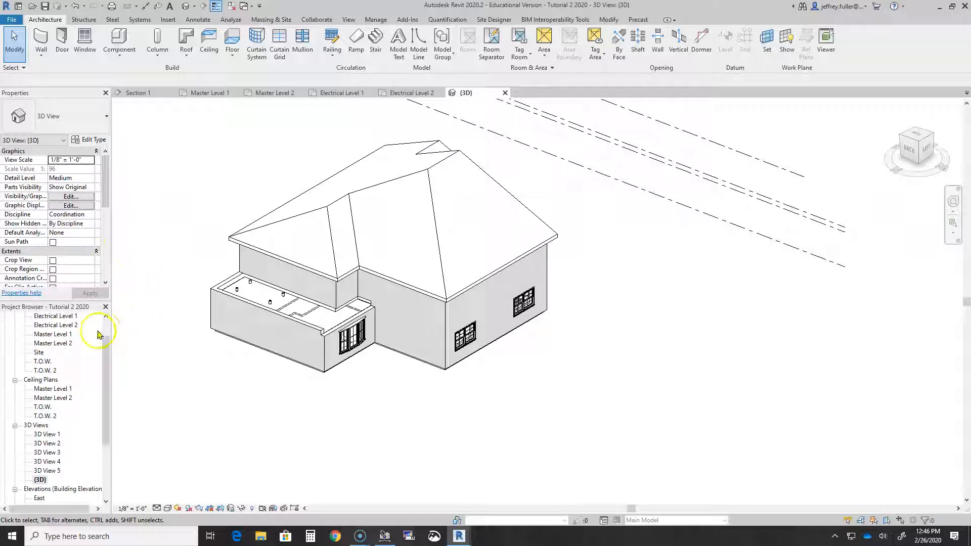
{"action": "double_click", "coordinate": [42, 361]}
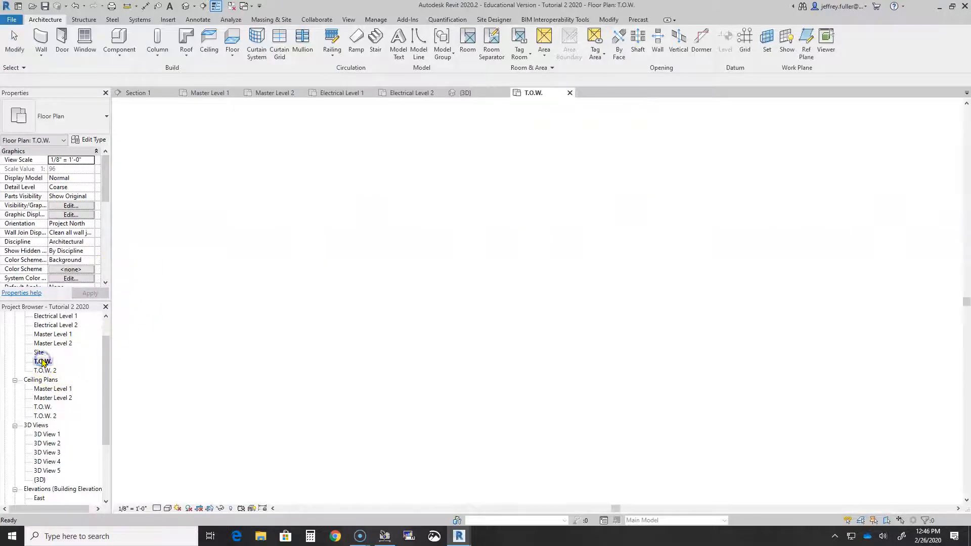
{"action": "scroll", "coordinate": [418, 210], "scroll_direction": "up", "scroll_amount": 5}
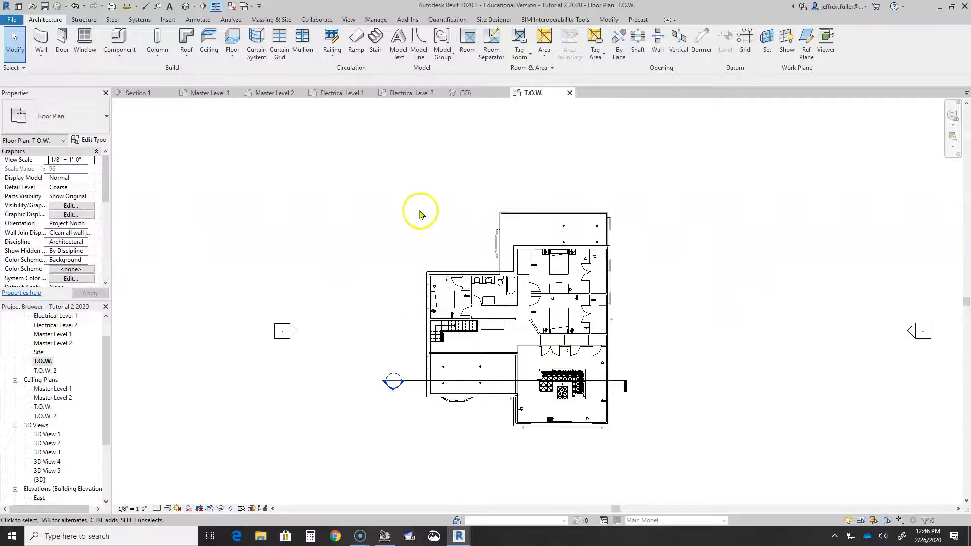
{"action": "scroll", "coordinate": [341, 301], "scroll_direction": "up", "scroll_amount": 2}
{"action": "middle_click_drag", "start_coordinate": [364, 320], "coordinate": [258, 253]}
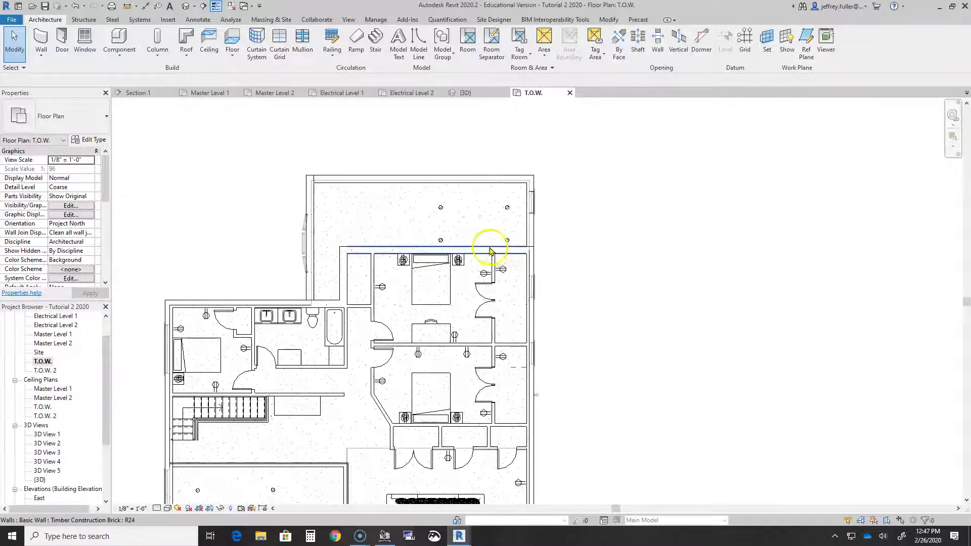
{"action": "scroll", "coordinate": [63, 243], "scroll_direction": "down", "scroll_amount": 4}
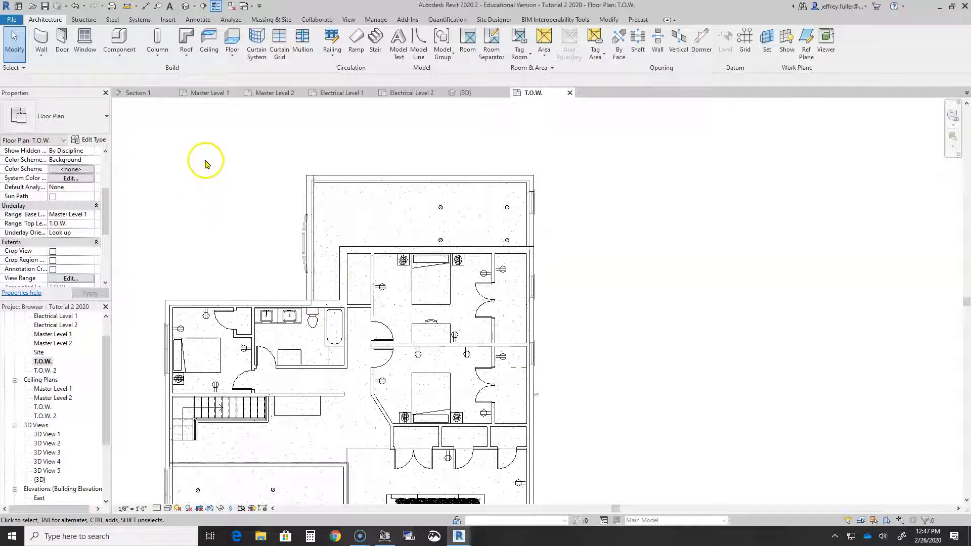
Start a footprint roof with a 1' 6" overhang and pick the rear section's three outer walls as slope-defining boundary lines
{"action": "left_click", "coordinate": [186, 44]}
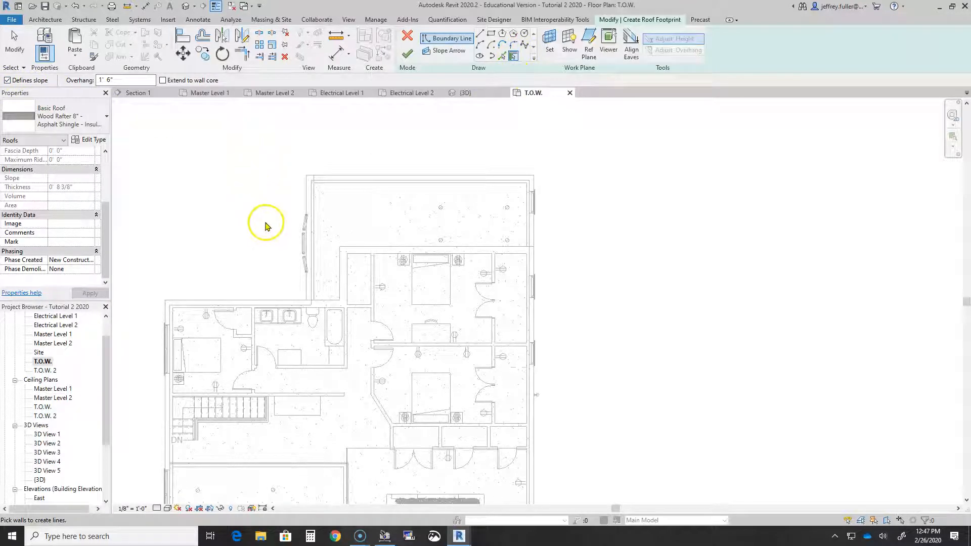
{"action": "left_click", "coordinate": [310, 246]}
{"action": "left_click", "coordinate": [370, 175]}
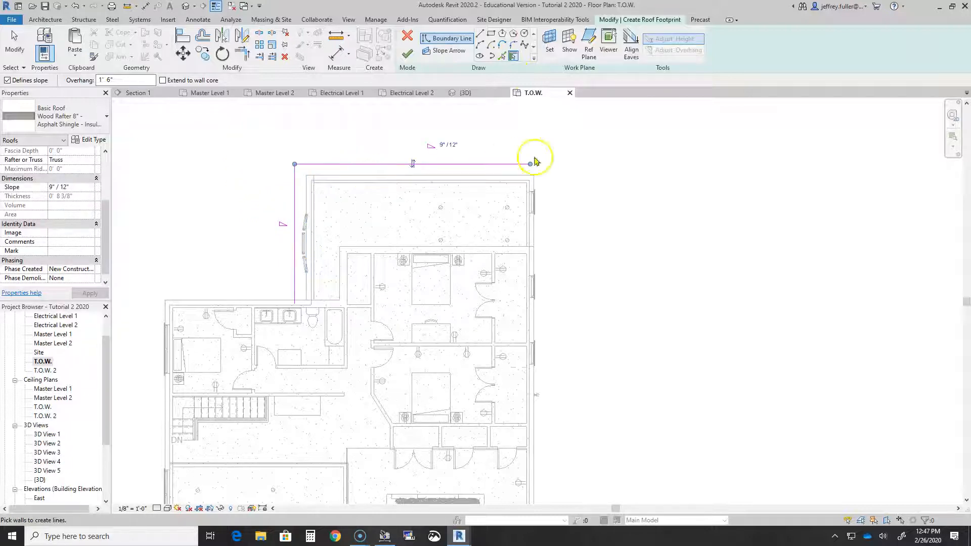
{"action": "left_click", "coordinate": [534, 212]}
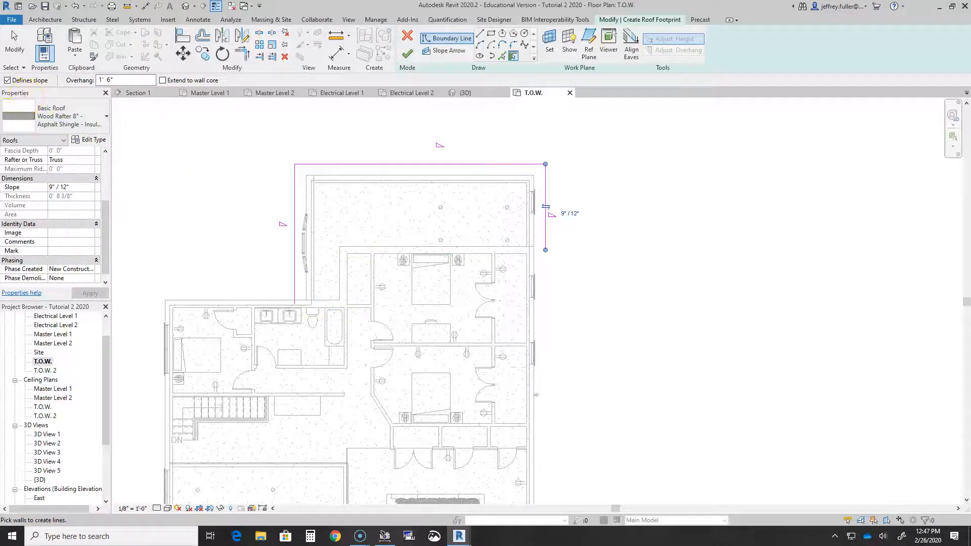
Turn off slope definition and draw chained boundary lines along the stepped upper-storey walls, ending at the left overhang line
{"action": "left_click", "coordinate": [7, 80]}
{"action": "type", "text": "0"}
{"action": "left_click", "coordinate": [480, 35]}
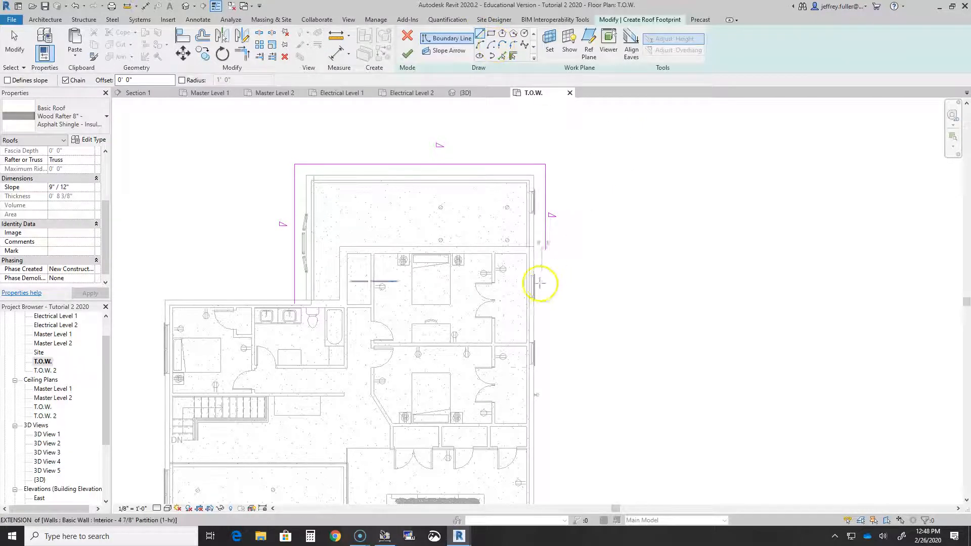
{"action": "scroll", "coordinate": [540, 279], "scroll_direction": "up", "scroll_amount": 5}
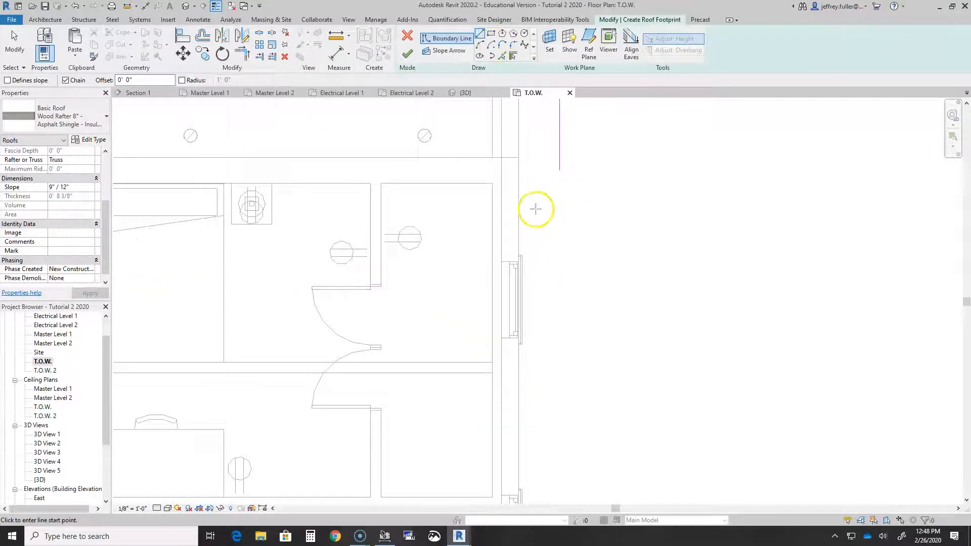
{"action": "left_click", "coordinate": [519, 156]}
{"action": "middle_click_drag", "start_coordinate": [431, 156], "coordinate": [784, 192]}
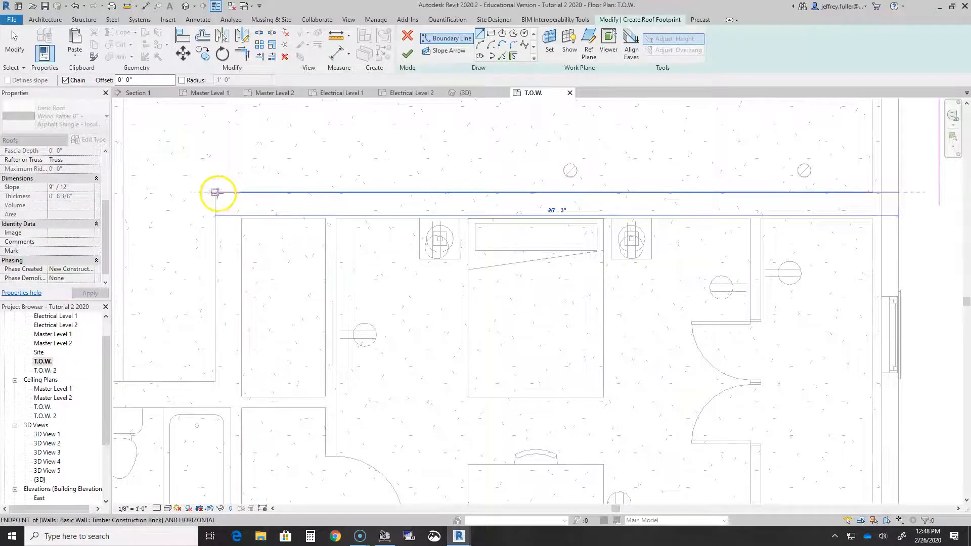
{"action": "left_click", "coordinate": [215, 192]}
{"action": "left_click", "coordinate": [215, 380]}
{"action": "middle_click_drag", "start_coordinate": [250, 383], "coordinate": [614, 346]}
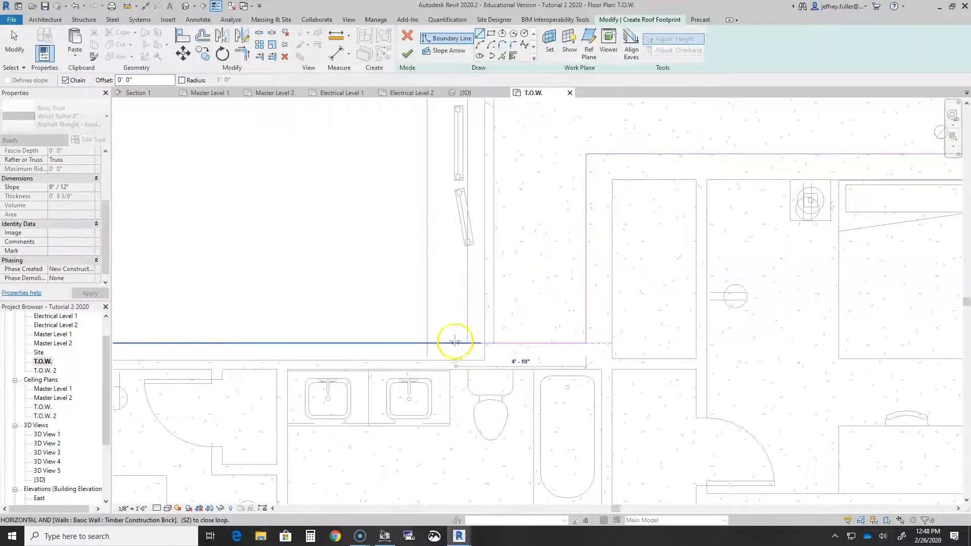
{"action": "left_click", "coordinate": [427, 343]}
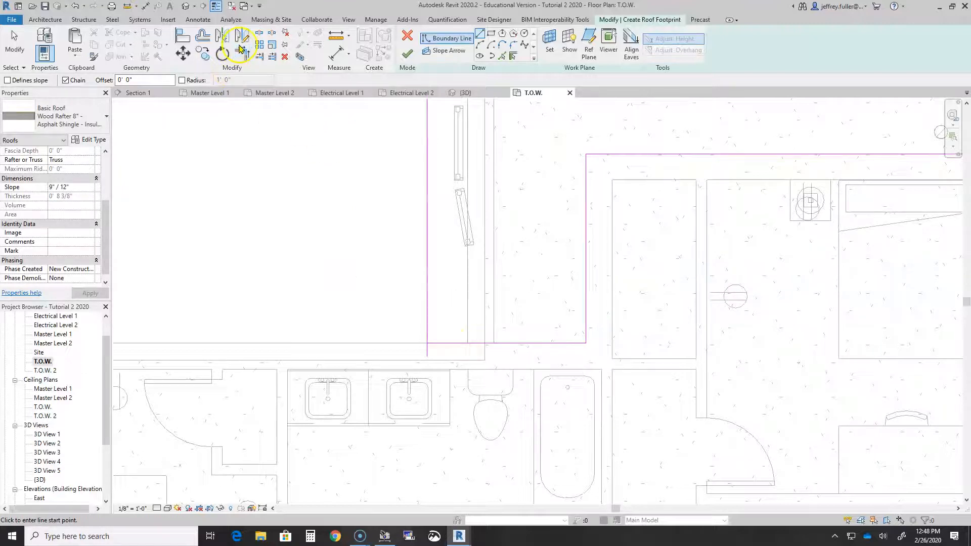
Trim the drawn lines to corners with the left and right overhang lines, and finish the roof footprint
{"action": "left_click", "coordinate": [242, 54]}
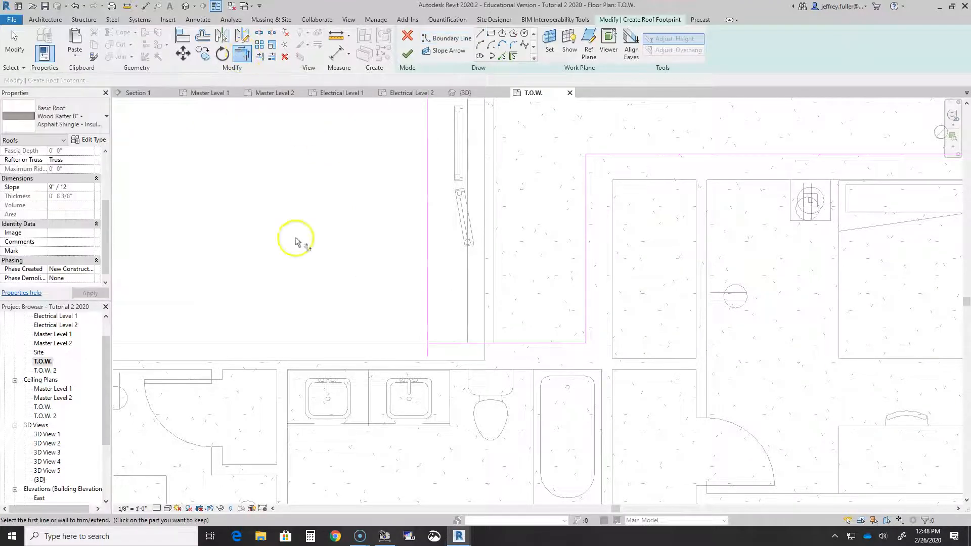
{"action": "left_click", "coordinate": [429, 329]}
{"action": "left_click", "coordinate": [440, 342]}
{"action": "scroll", "coordinate": [624, 351], "scroll_direction": "down", "scroll_amount": 3}
{"action": "middle_click_drag", "start_coordinate": [624, 351], "coordinate": [200, 481]}
{"action": "left_click", "coordinate": [432, 376]}
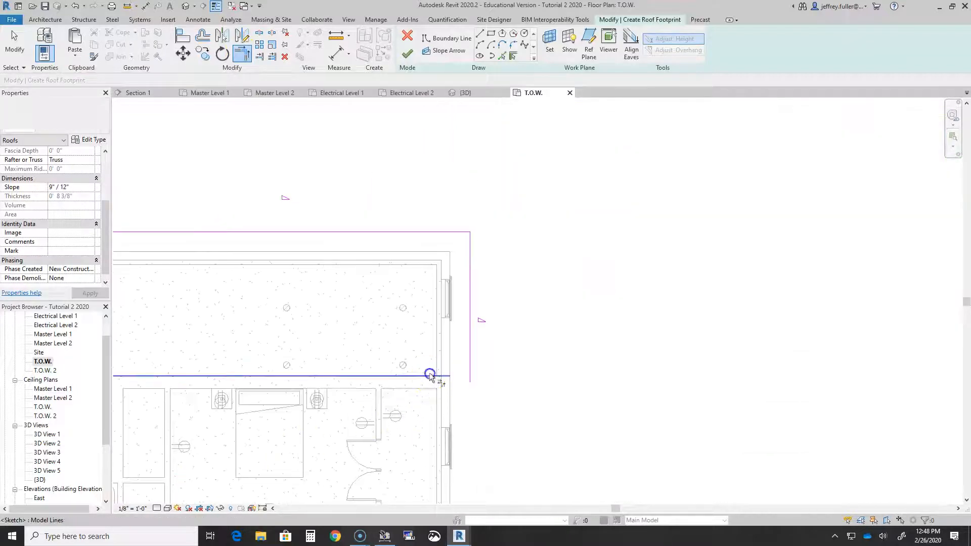
{"action": "left_click", "coordinate": [469, 363]}
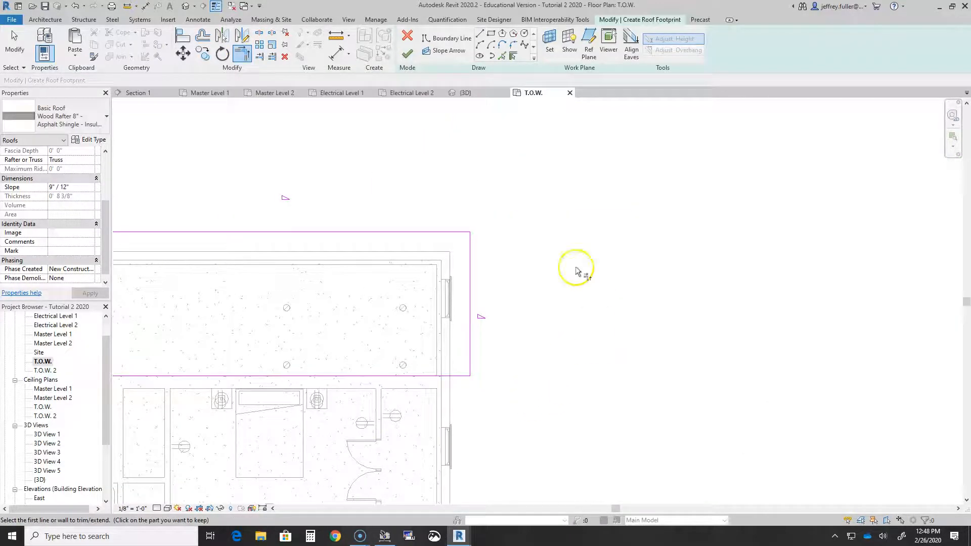
{"action": "left_click", "coordinate": [407, 54]}
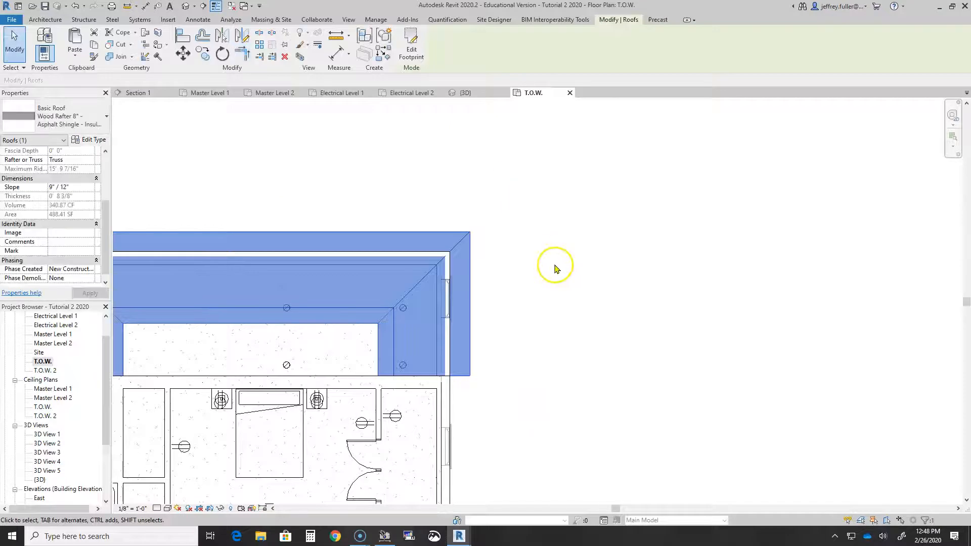
Open the {3D} view and set the new lower rear roof's slope to 5" / 12"
{"action": "scroll", "coordinate": [551, 279], "scroll_direction": "down", "scroll_amount": 3}
{"action": "middle_click_drag", "start_coordinate": [561, 331], "coordinate": [612, 313]}
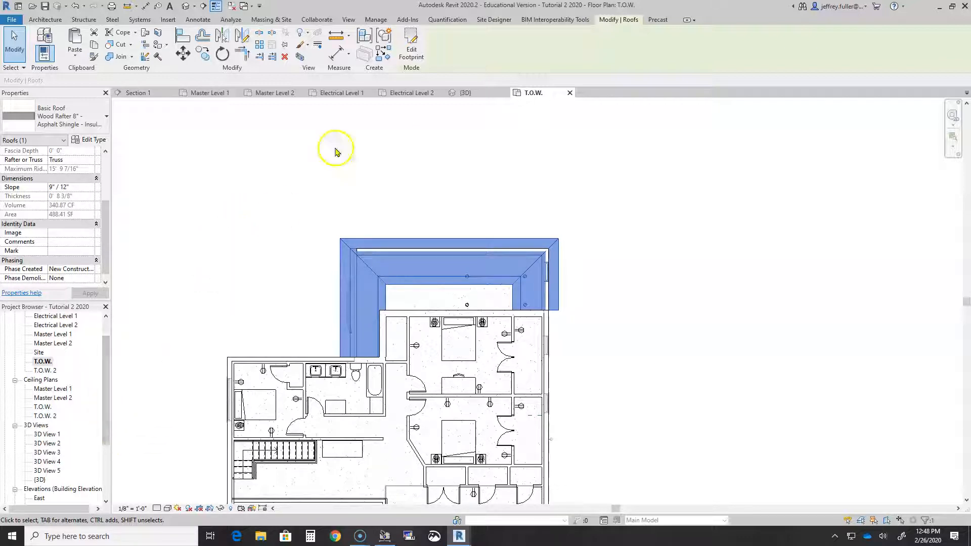
{"action": "scroll", "coordinate": [58, 417], "scroll_direction": "down", "scroll_amount": 1}
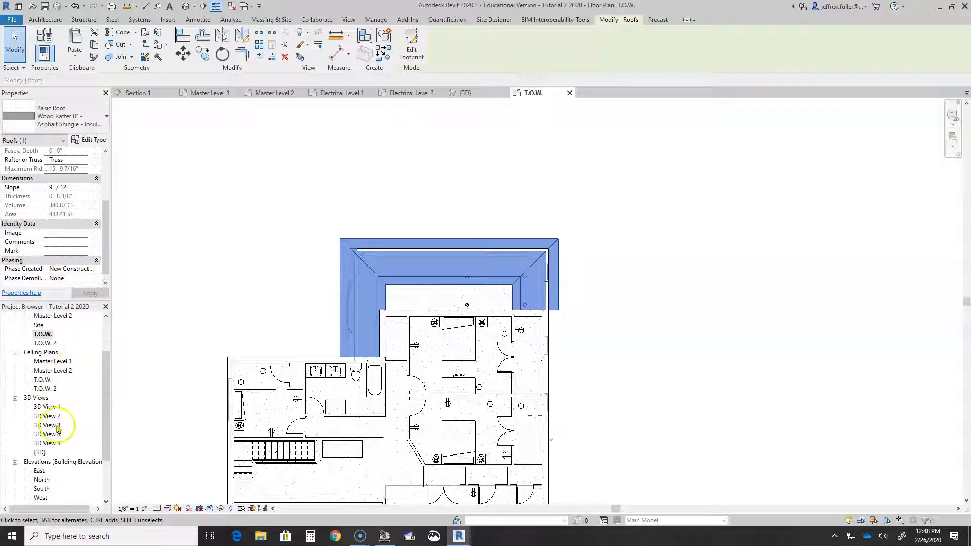
{"action": "double_click", "coordinate": [36, 453]}
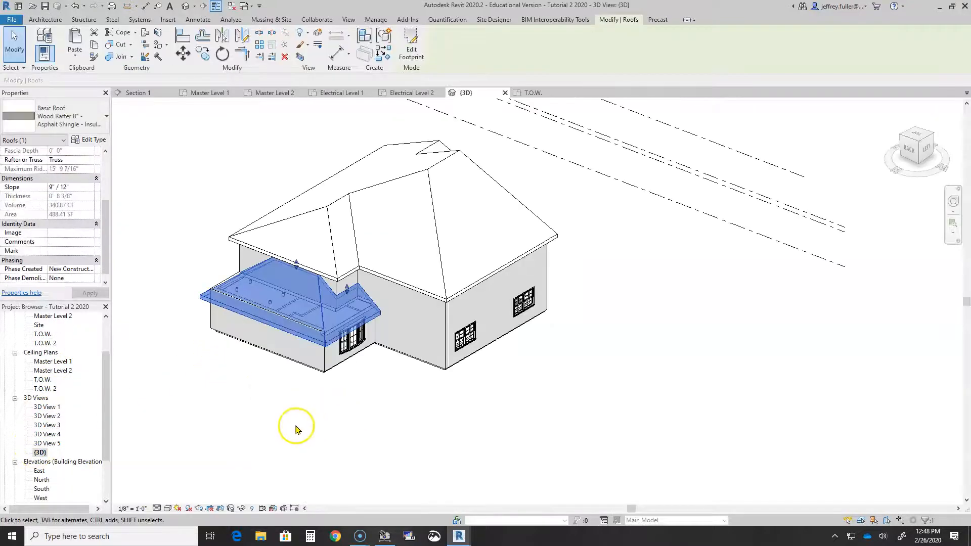
{"action": "middle_click_drag", "start_coordinate": [291, 430], "coordinate": [503, 408], "text": "shift"}
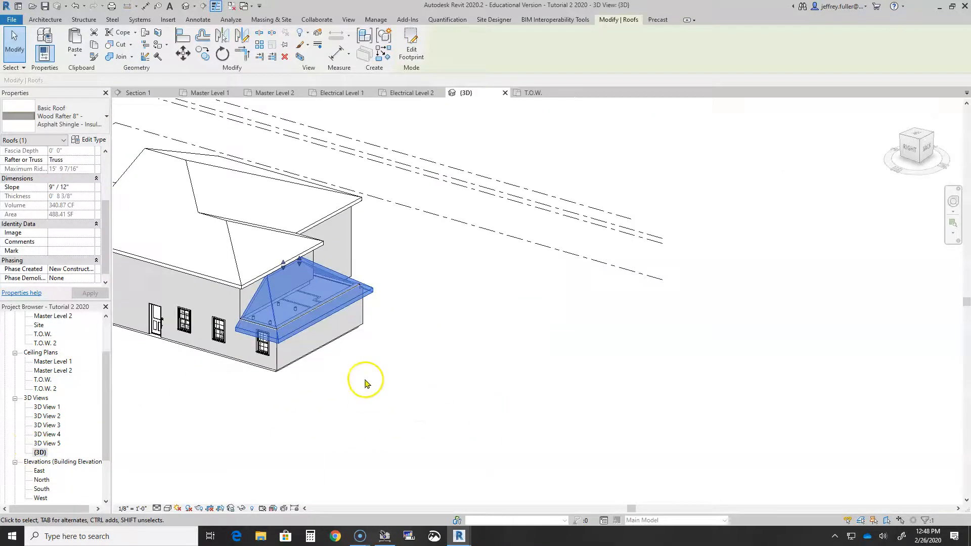
{"action": "scroll", "coordinate": [366, 381], "scroll_direction": "up", "scroll_amount": 3}
{"action": "mouse_move", "coordinate": [356, 389]}
{"action": "middle_mouse_down", "text": "shift"}
{"action": "mouse_move", "coordinate": [468, 418]}
{"action": "mouse_move", "coordinate": [354, 401]}
{"action": "middle_mouse_up", "text": "shift"}
{"action": "middle_click_drag", "start_coordinate": [249, 202], "coordinate": [581, 343]}
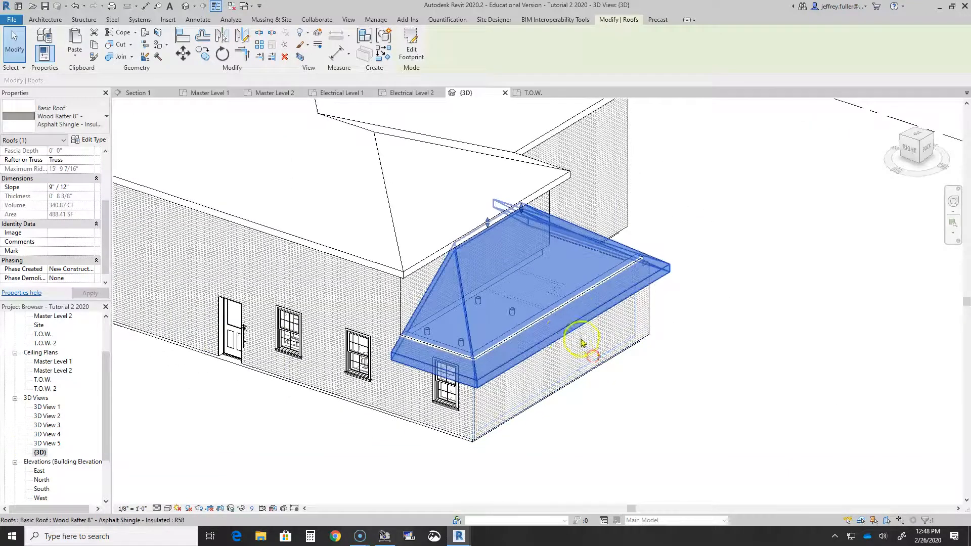
{"action": "left_click", "coordinate": [49, 188]}
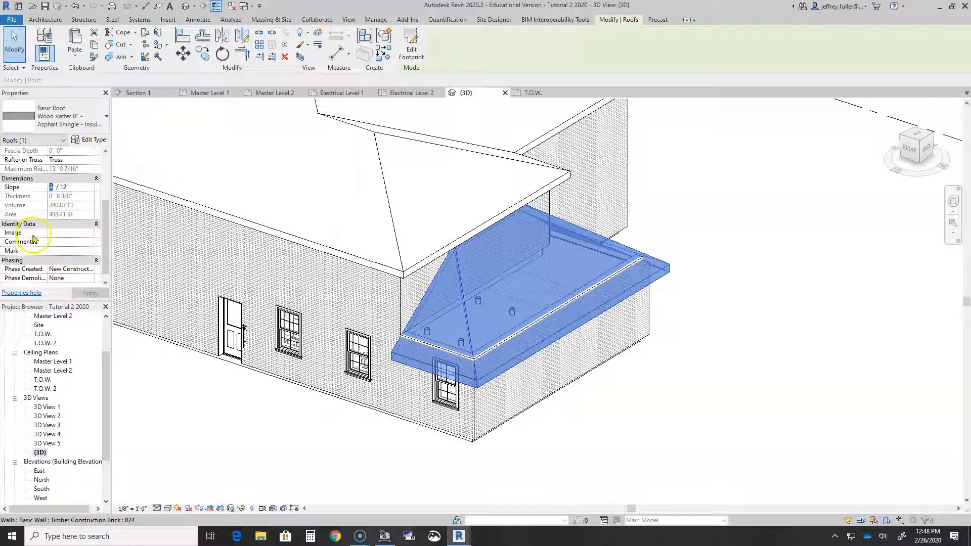
{"action": "type", "text": "5"}
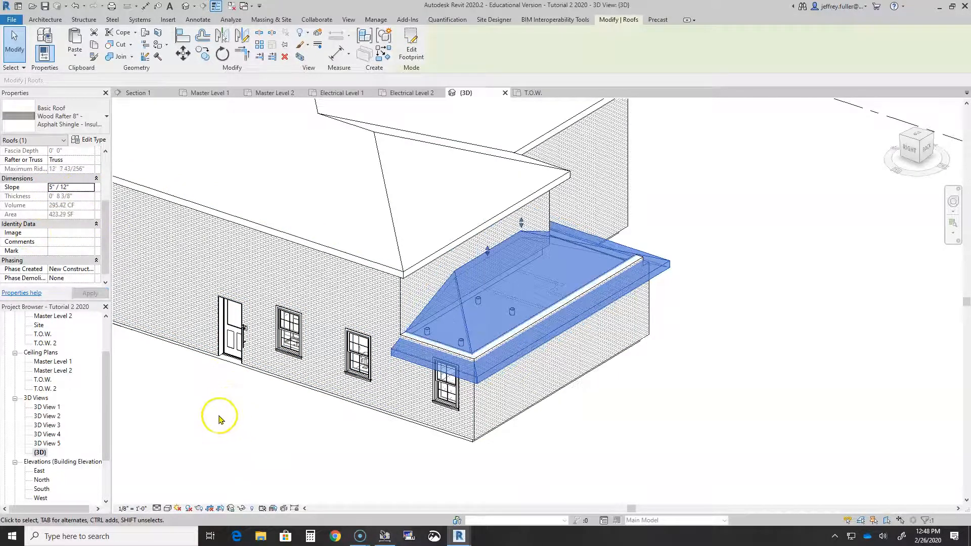
Attach the top of the rear section's back wall to the lower rear roof
{"action": "left_click", "coordinate": [542, 454]}
{"action": "middle_click_drag", "start_coordinate": [548, 455], "coordinate": [479, 264], "text": "shift"}
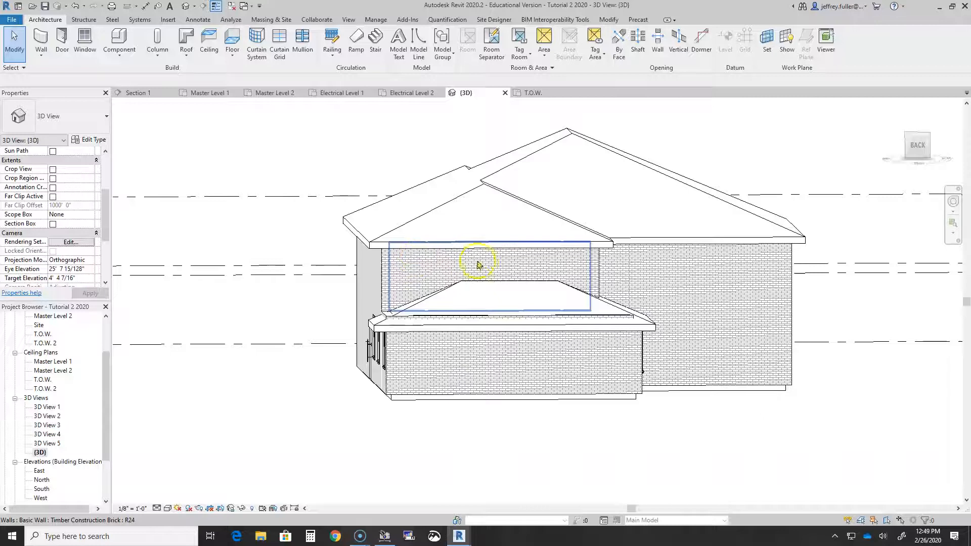
{"action": "middle_click_drag", "start_coordinate": [559, 435], "coordinate": [543, 383], "text": "shift"}
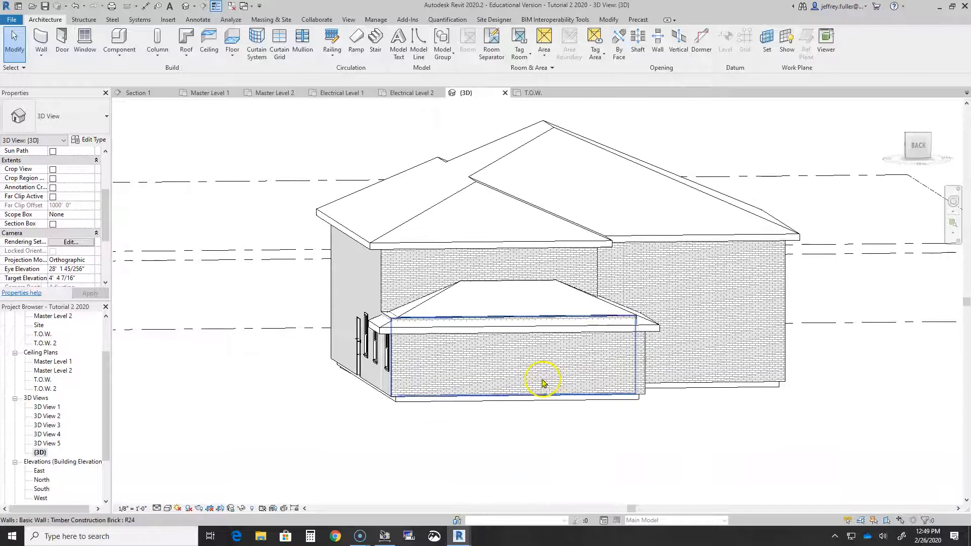
{"action": "left_click", "coordinate": [558, 372]}
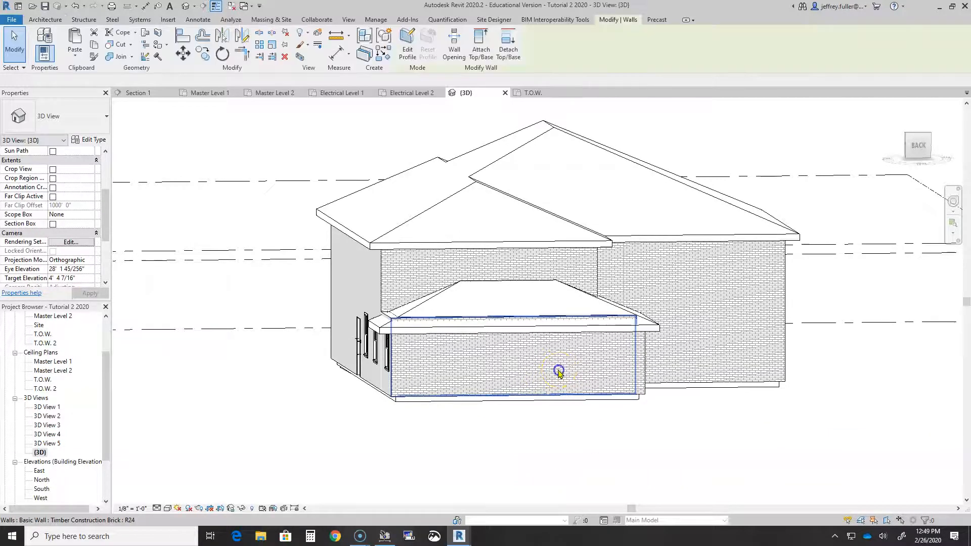
{"action": "left_click", "coordinate": [484, 50]}
{"action": "left_click", "coordinate": [542, 326]}
Attach the top of the rear section's short side wall with the window to the lower rear roof
{"action": "middle_click_drag", "start_coordinate": [433, 440], "coordinate": [424, 332], "text": "shift"}
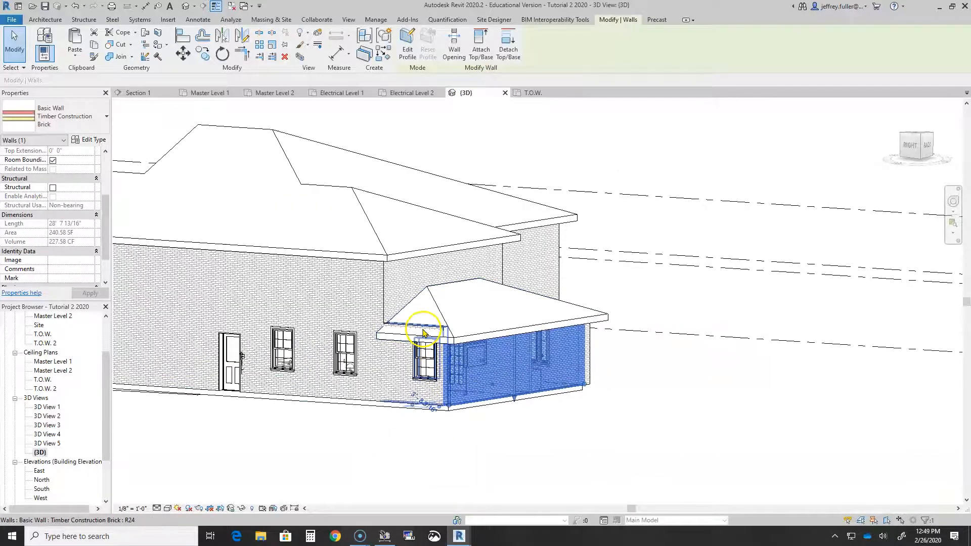
{"action": "left_click", "coordinate": [423, 331]}
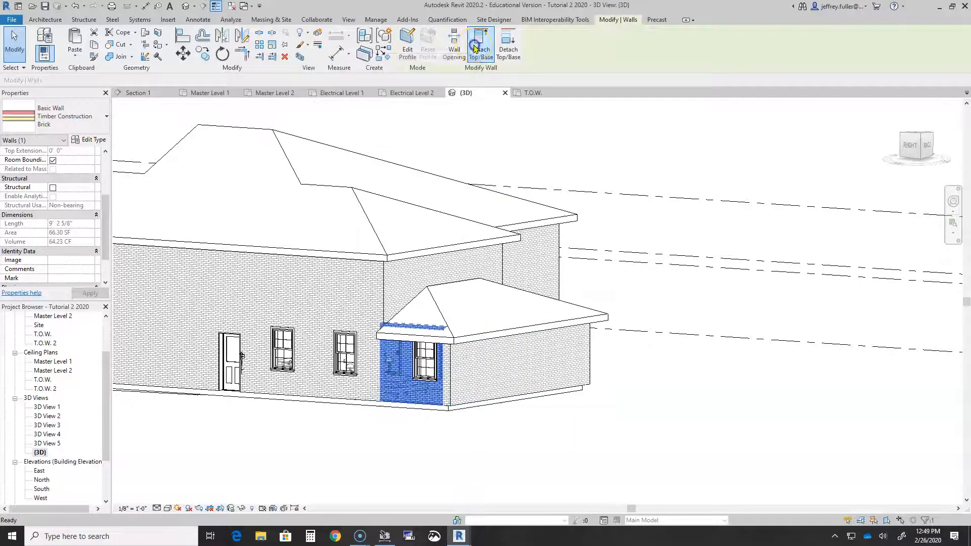
{"action": "left_click", "coordinate": [476, 49]}
{"action": "left_click", "coordinate": [494, 341]}
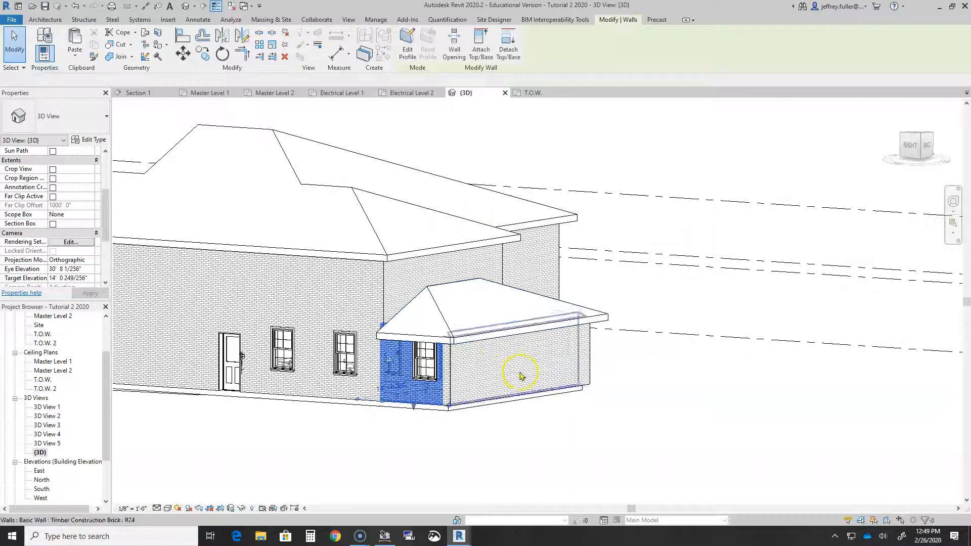
{"action": "key", "text": "Escape"}
Inspect the open gap between the front gables in 3D and check the T.O.W. 2 ceiling plan
{"action": "middle_click_drag", "start_coordinate": [542, 450], "coordinate": [551, 321], "text": "shift"}
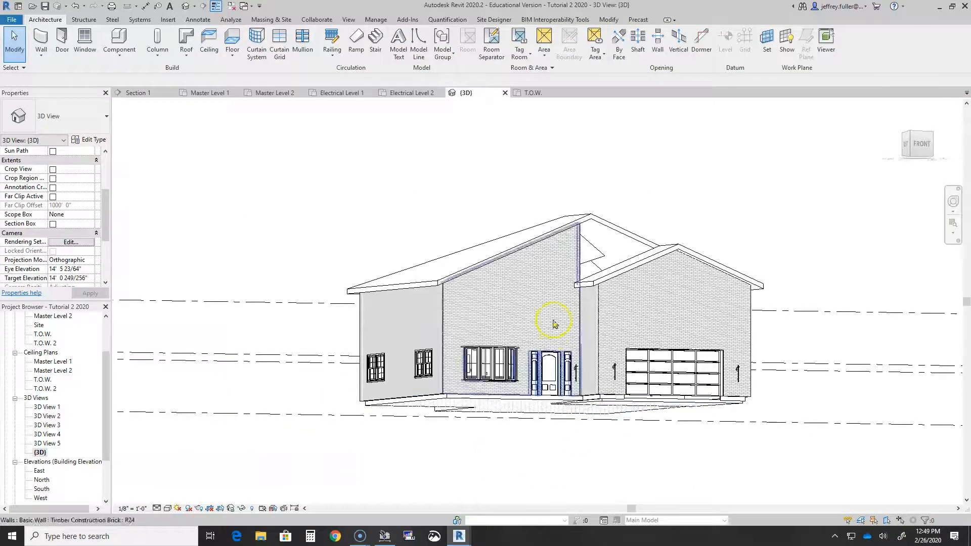
{"action": "middle_click_drag", "start_coordinate": [488, 460], "coordinate": [589, 473], "text": "shift"}
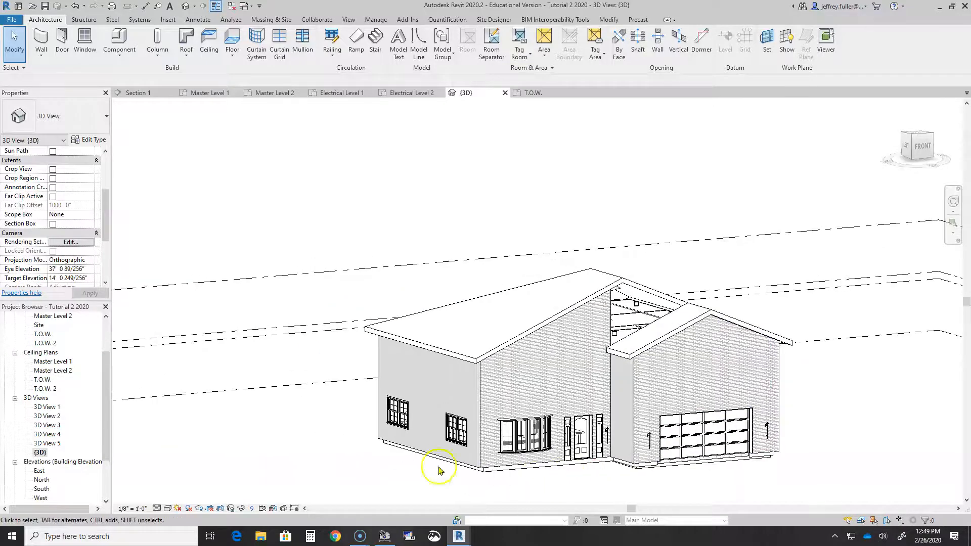
{"action": "middle_click_drag", "start_coordinate": [337, 445], "coordinate": [256, 401]}
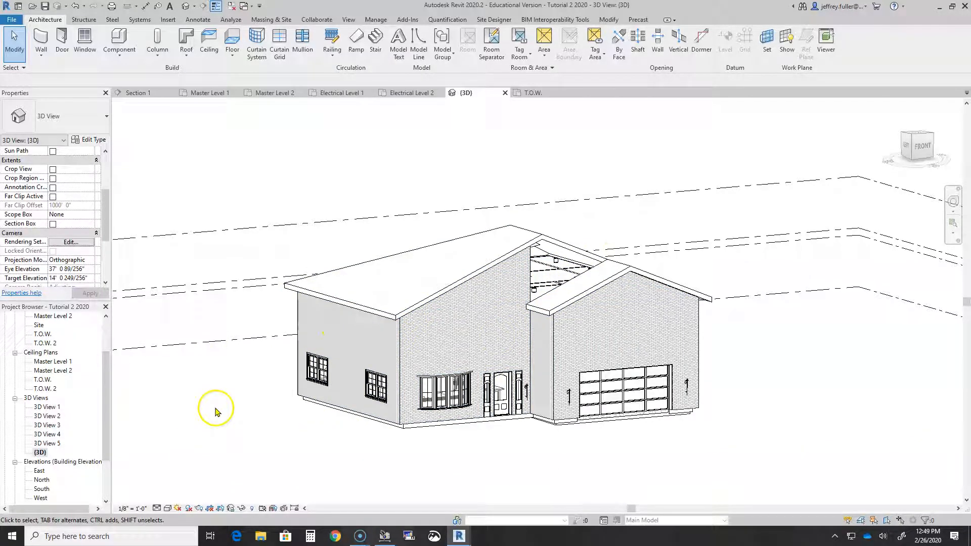
{"action": "double_click", "coordinate": [50, 372]}
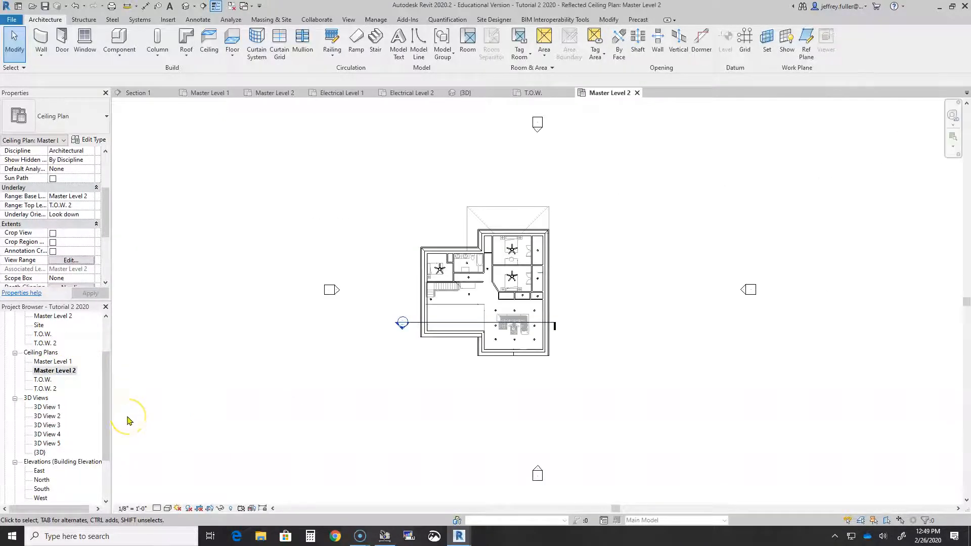
{"action": "double_click", "coordinate": [50, 390]}
{"action": "middle_click_drag", "start_coordinate": [428, 390], "coordinate": [282, 391]}
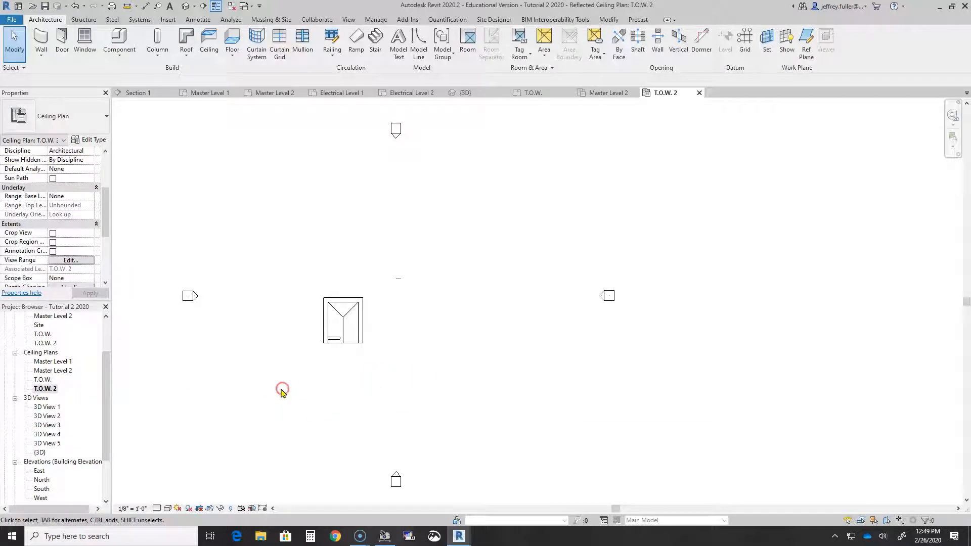
{"action": "scroll", "coordinate": [322, 382], "scroll_direction": "up", "scroll_amount": 2}
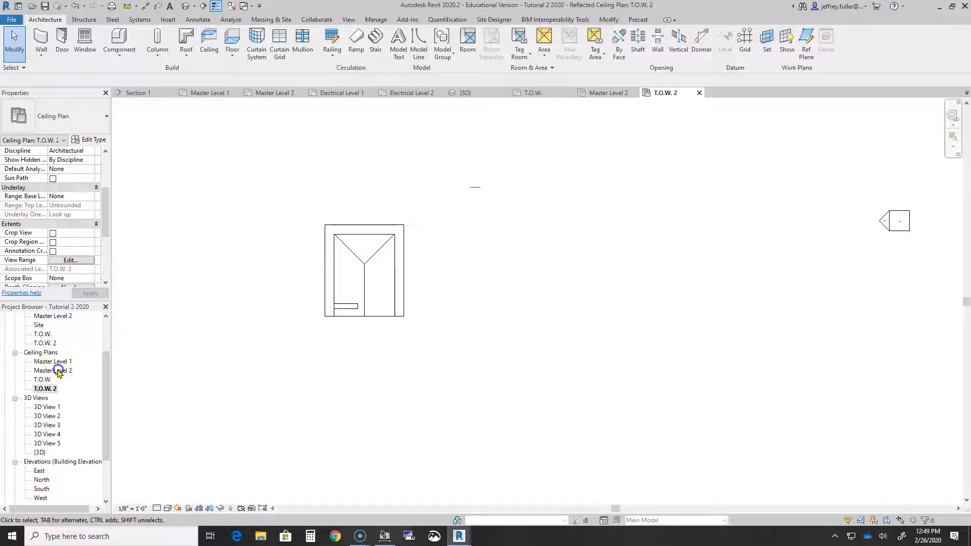
Return to the Master Level 2 ceiling plan and set its detail level to Medium
{"action": "double_click", "coordinate": [57, 371]}
{"action": "middle_click_drag", "start_coordinate": [386, 368], "coordinate": [281, 373]}
{"action": "scroll", "coordinate": [354, 383], "scroll_direction": "up", "scroll_amount": 4}
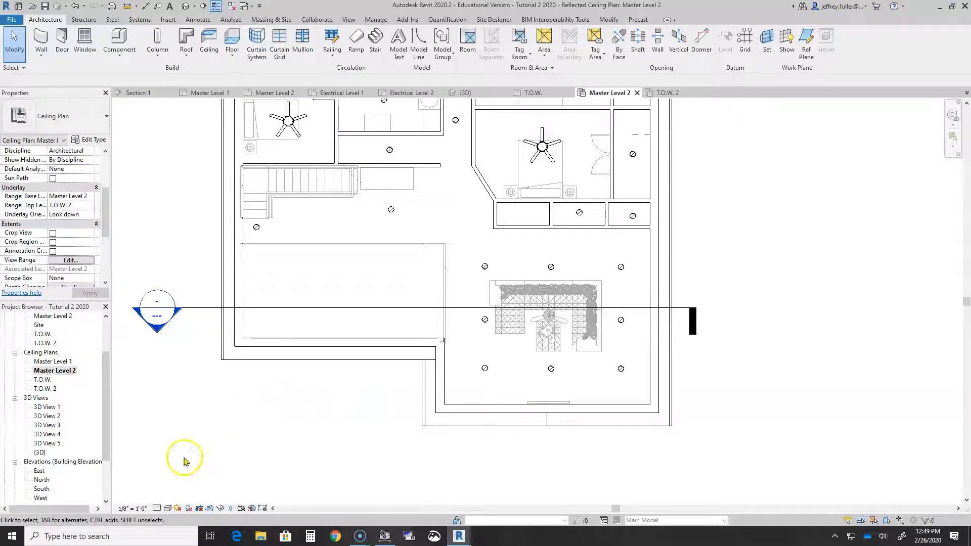
{"action": "middle_click_drag", "start_coordinate": [386, 381], "coordinate": [260, 408]}
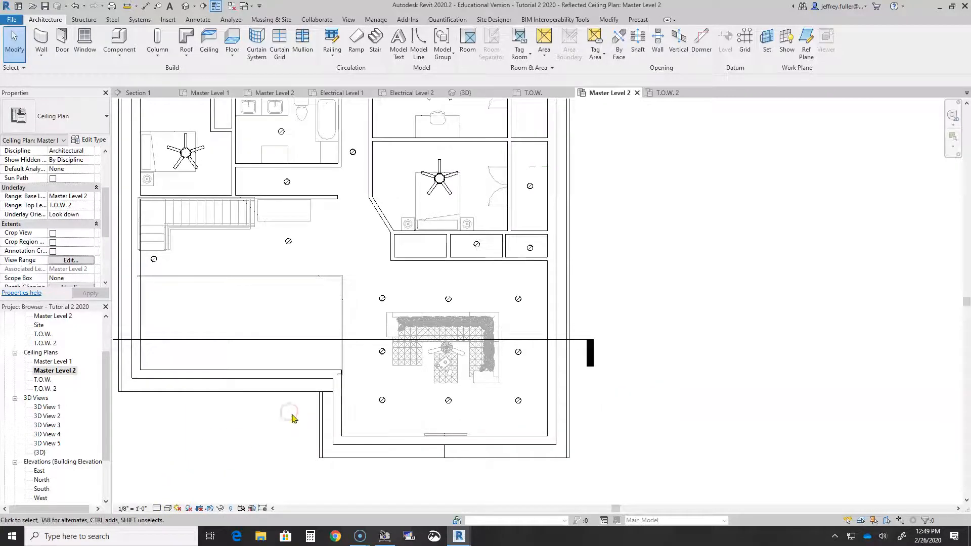
{"action": "left_click", "coordinate": [156, 508]}
{"action": "left_click", "coordinate": [161, 487]}
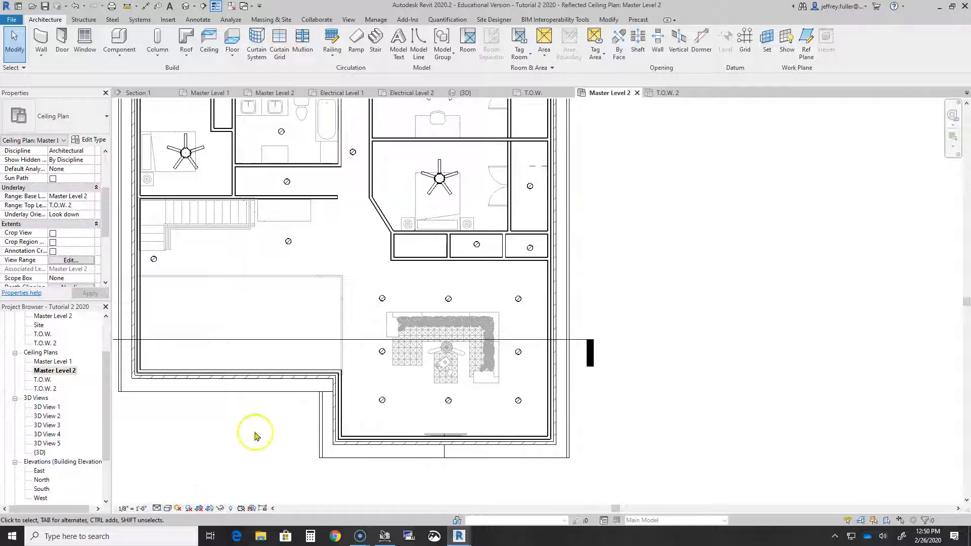
Start a Timber Construction Brick wall and set its base constraint to T.O.W. 2
{"action": "middle_click_drag", "start_coordinate": [227, 458], "coordinate": [281, 477]}
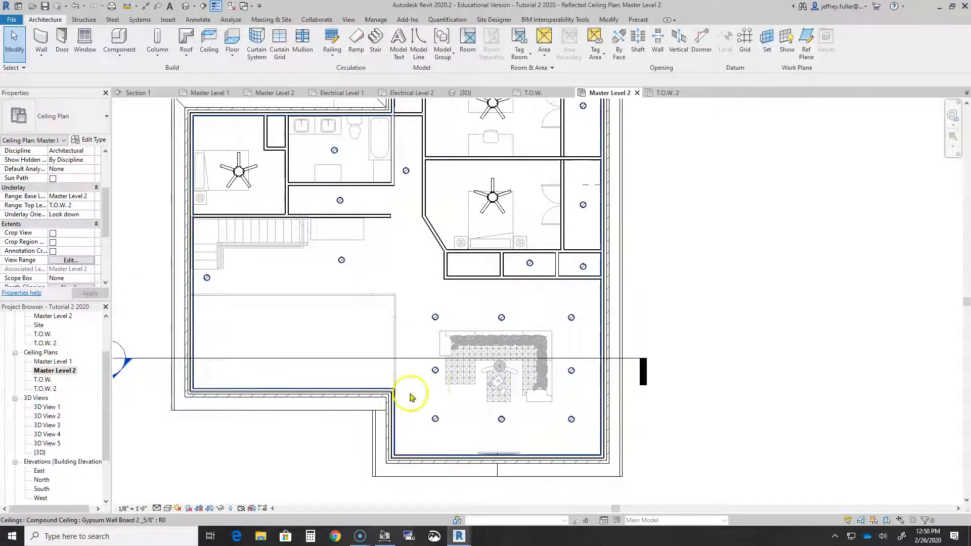
{"action": "scroll", "coordinate": [187, 440], "scroll_direction": "down", "scroll_amount": 2}
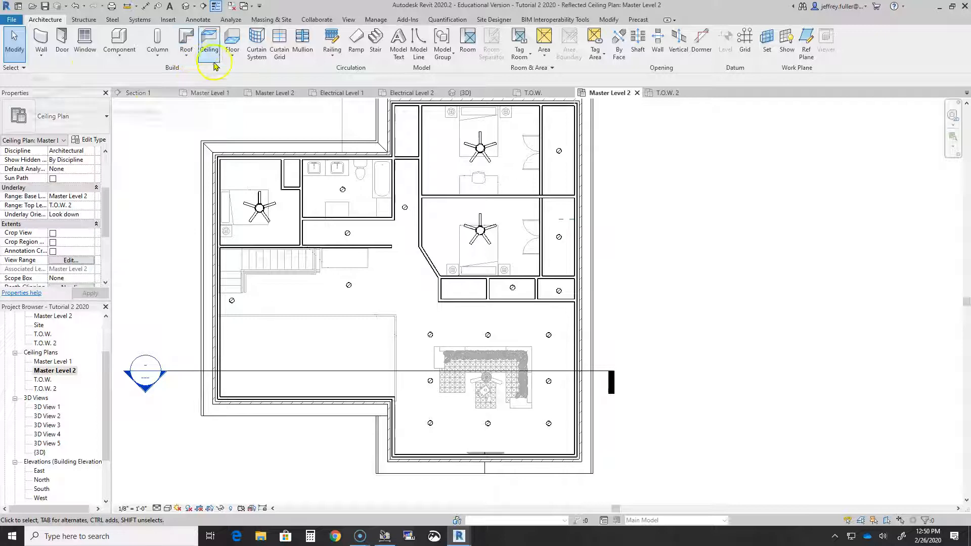
{"action": "left_click", "coordinate": [42, 43]}
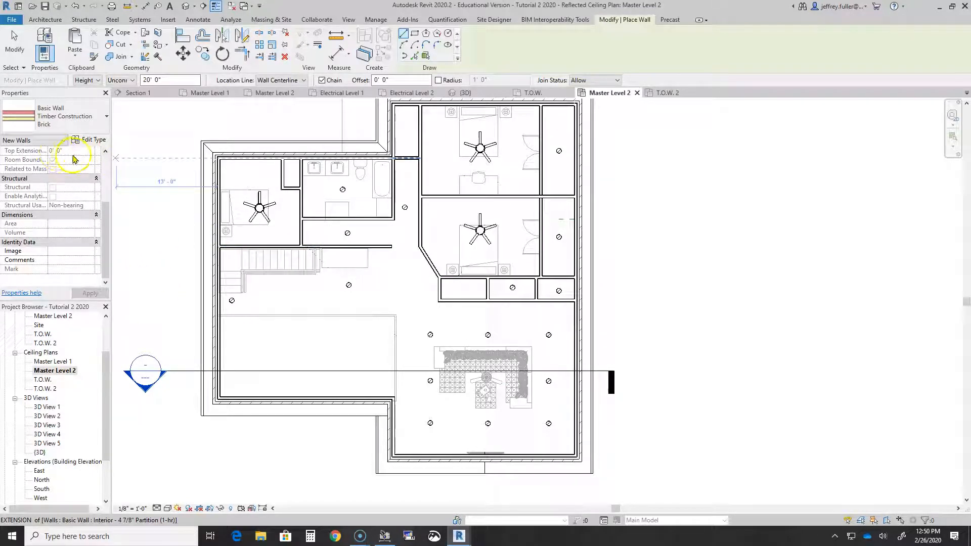
{"action": "scroll", "coordinate": [75, 202], "scroll_direction": "up", "scroll_amount": 3}
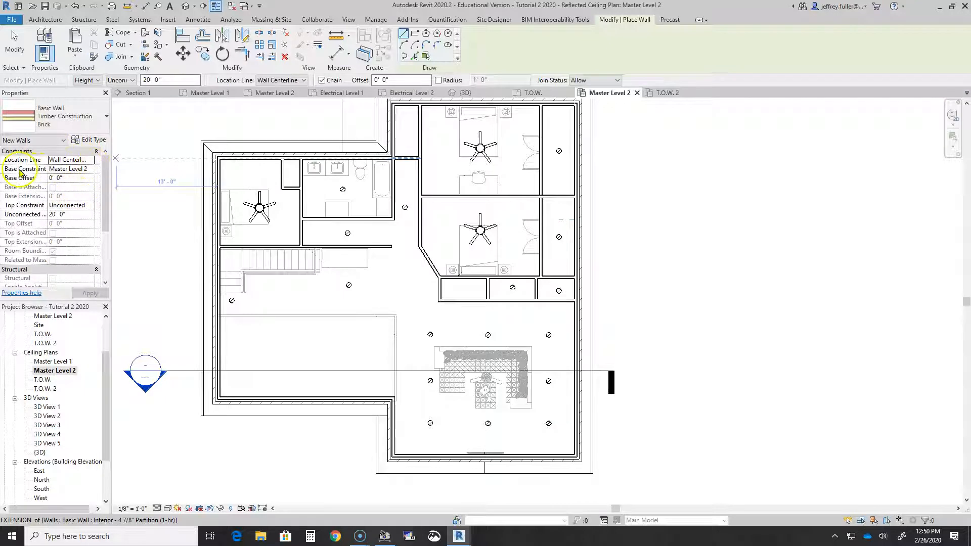
{"action": "left_click", "coordinate": [88, 169]}
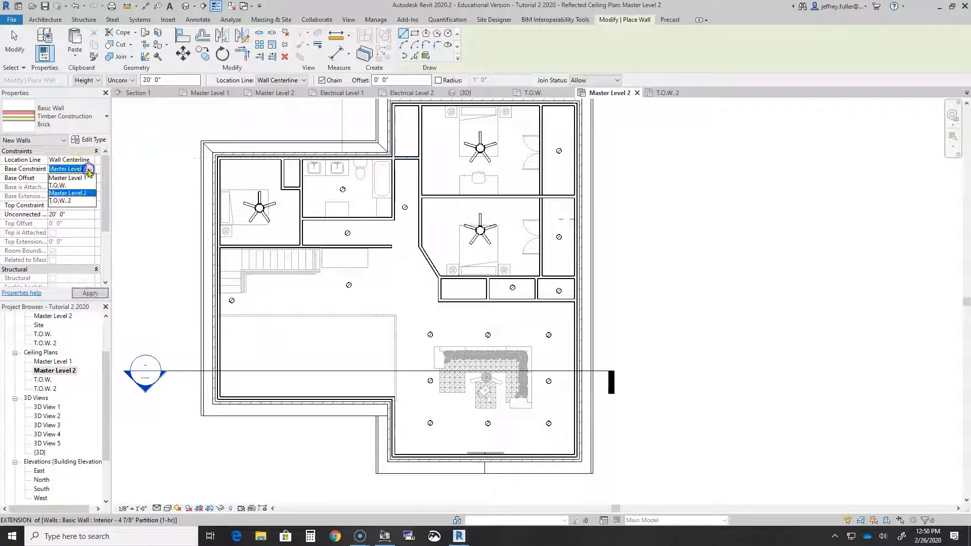
{"action": "left_click", "coordinate": [66, 200]}
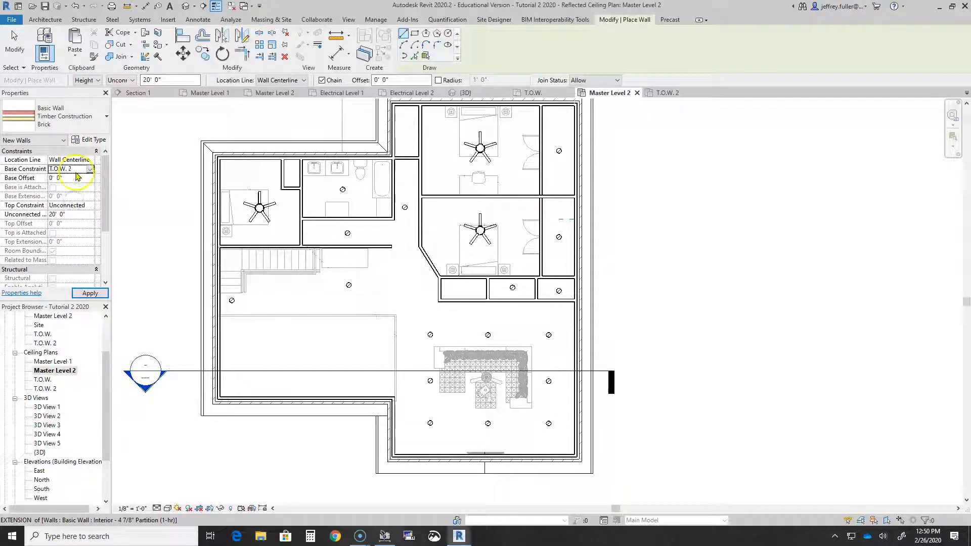
Draw one wall segment from the stepped front corner straight across the front room to the opposite exterior wall
{"action": "scroll", "coordinate": [379, 455], "scroll_direction": "up", "scroll_amount": 3}
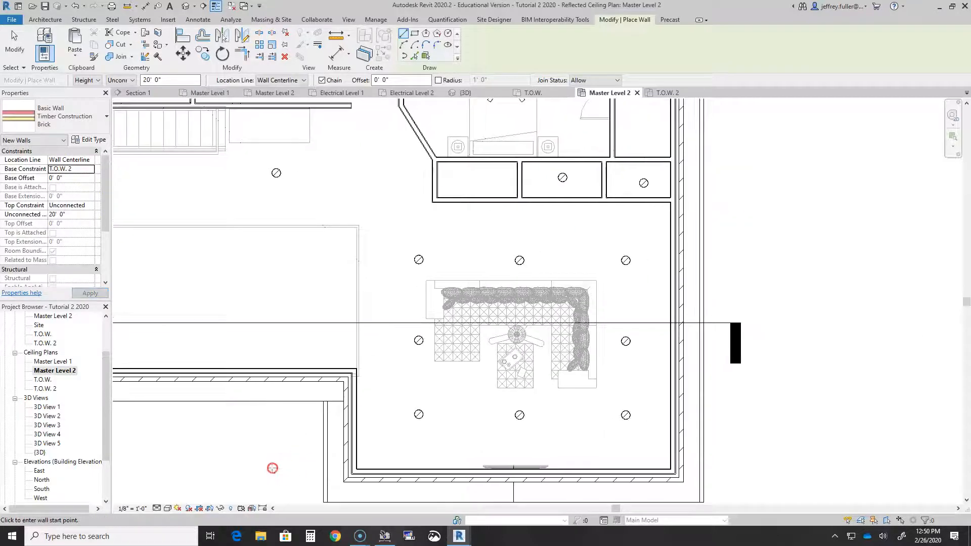
{"action": "scroll", "coordinate": [349, 375], "scroll_direction": "up", "scroll_amount": 2}
{"action": "left_click", "coordinate": [350, 375]}
{"action": "middle_click_drag", "start_coordinate": [592, 385], "coordinate": [274, 433]}
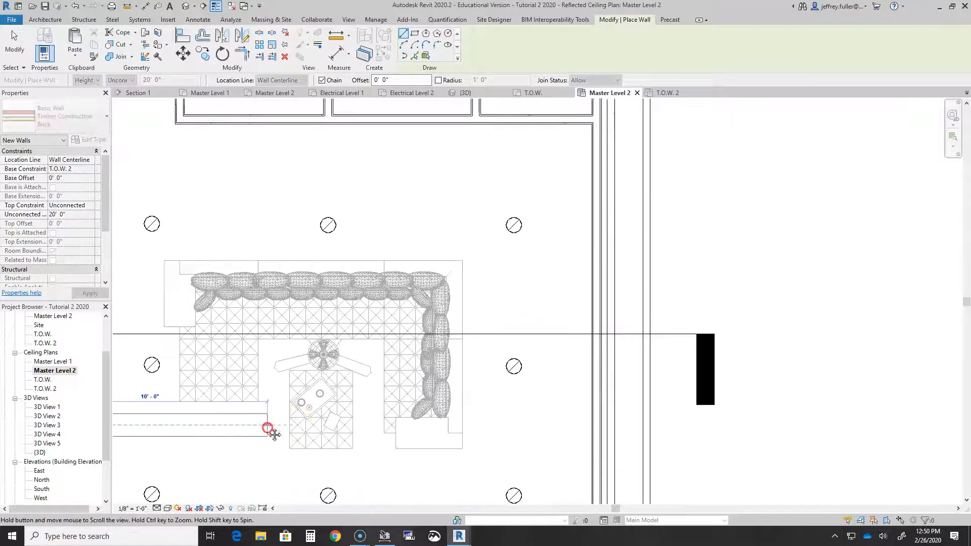
{"action": "left_click", "coordinate": [600, 425]}
{"action": "key", "text": "Escape"}
{"action": "middle_click_drag", "start_coordinate": [481, 466], "coordinate": [677, 383]}
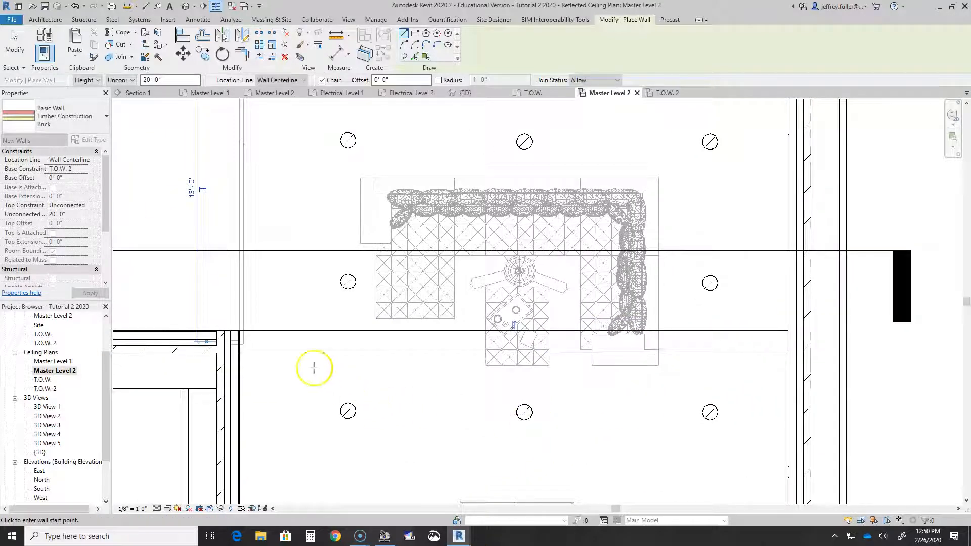
{"action": "key", "text": "Escape"}
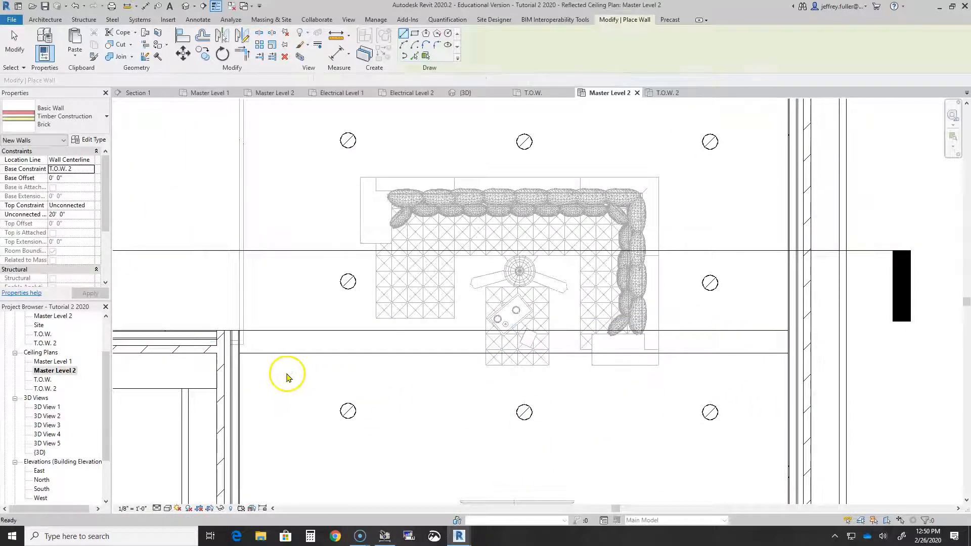
Flip the orientation of the new wall crossing the front room
{"action": "left_click", "coordinate": [314, 353]}
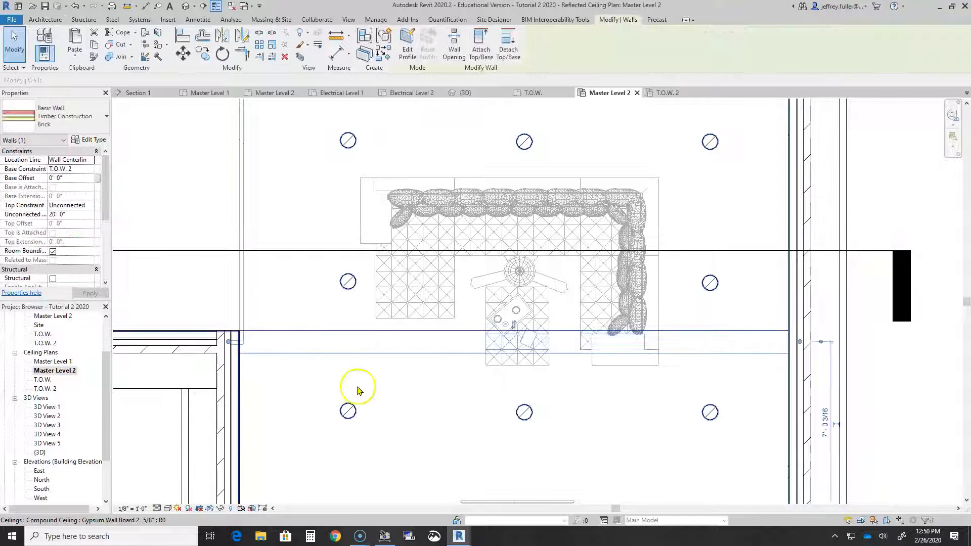
{"action": "left_click", "coordinate": [514, 324]}
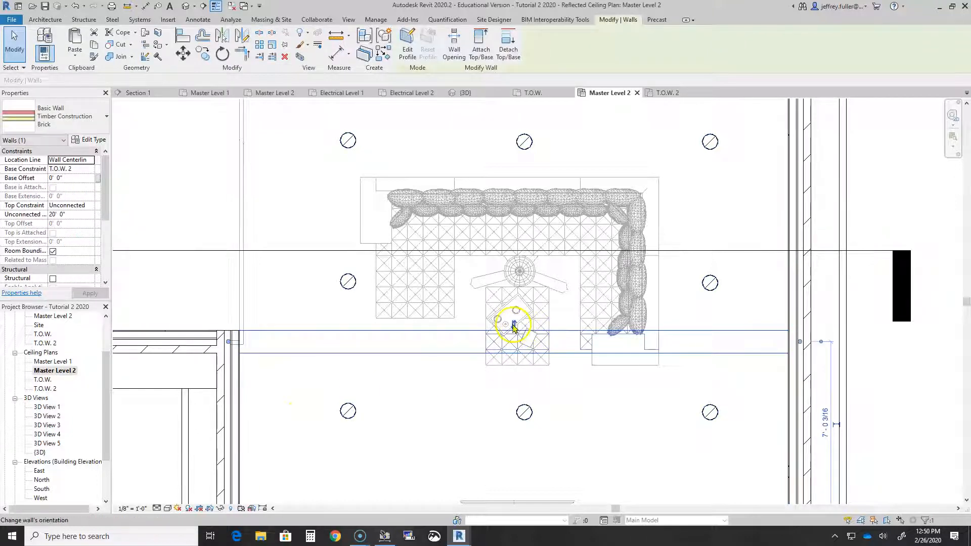
{"action": "left_click", "coordinate": [380, 400]}
{"action": "scroll", "coordinate": [314, 436], "scroll_direction": "down", "scroll_amount": 5}
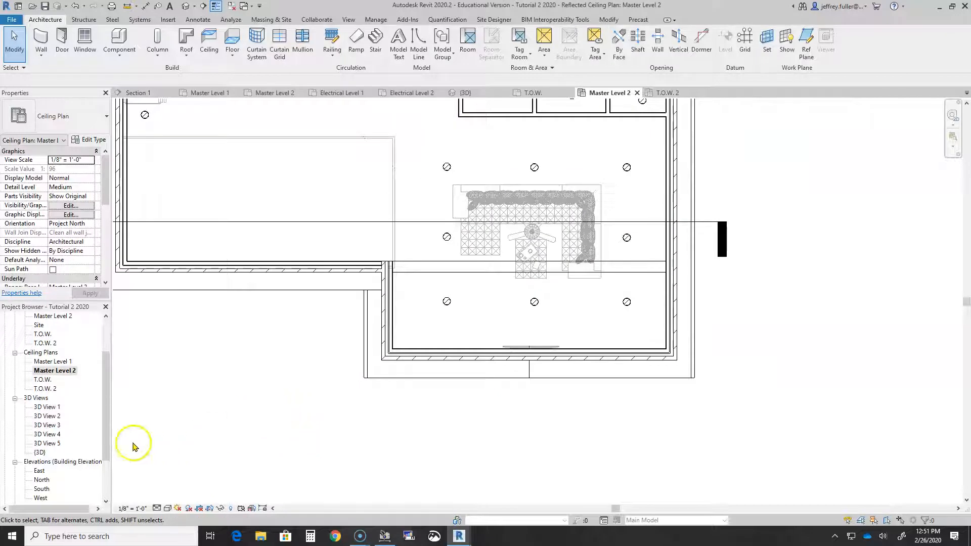
Open the {3D} view and attach the top of the new brick wall to the main roof
{"action": "double_click", "coordinate": [42, 453]}
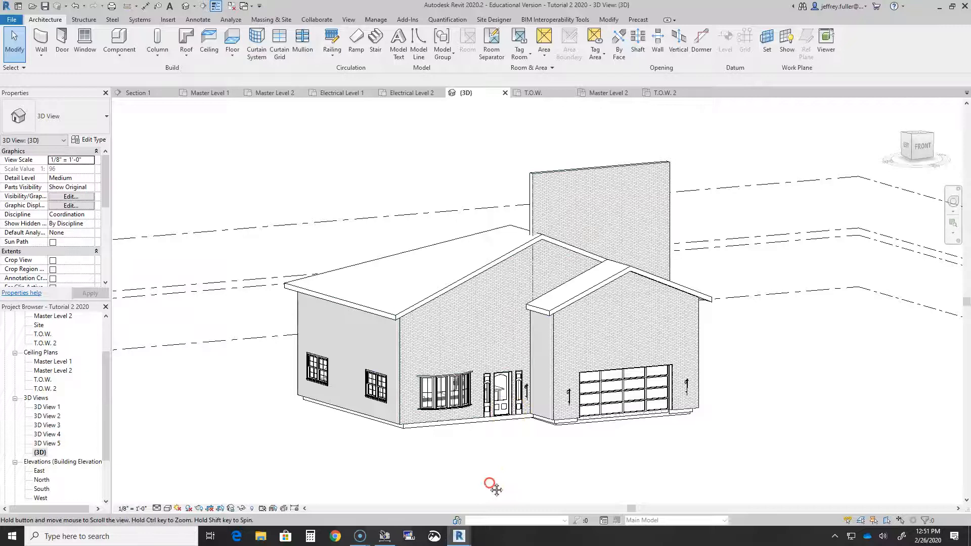
{"action": "middle_click_drag", "start_coordinate": [554, 293], "coordinate": [422, 325]}
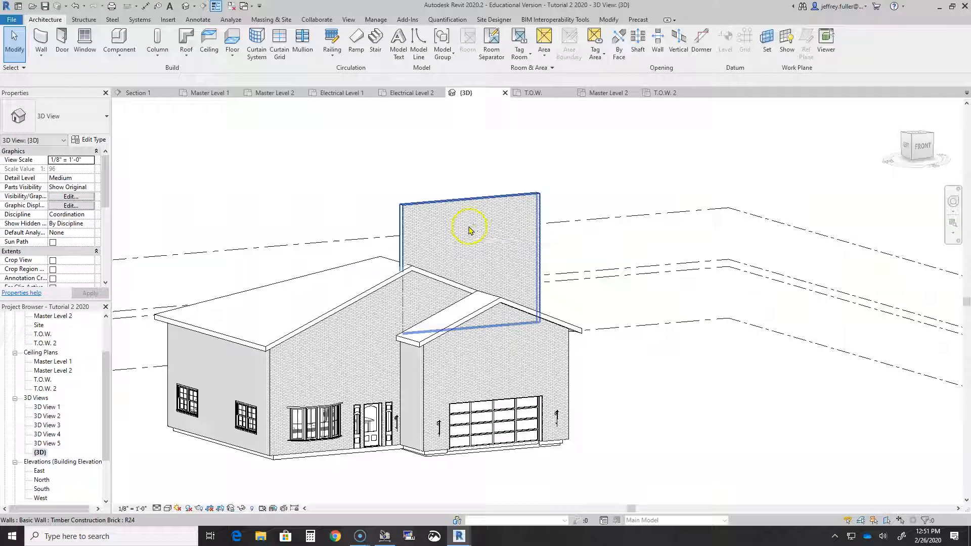
{"action": "left_click", "coordinate": [422, 289]}
{"action": "left_click", "coordinate": [428, 289]}
{"action": "left_click", "coordinate": [496, 201]}
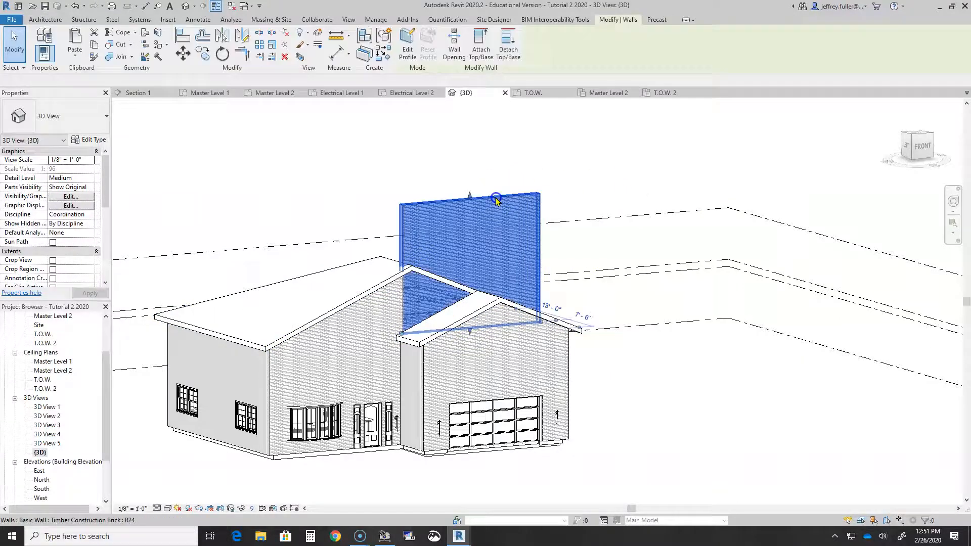
{"action": "left_click", "coordinate": [471, 39]}
{"action": "left_click", "coordinate": [425, 271]}
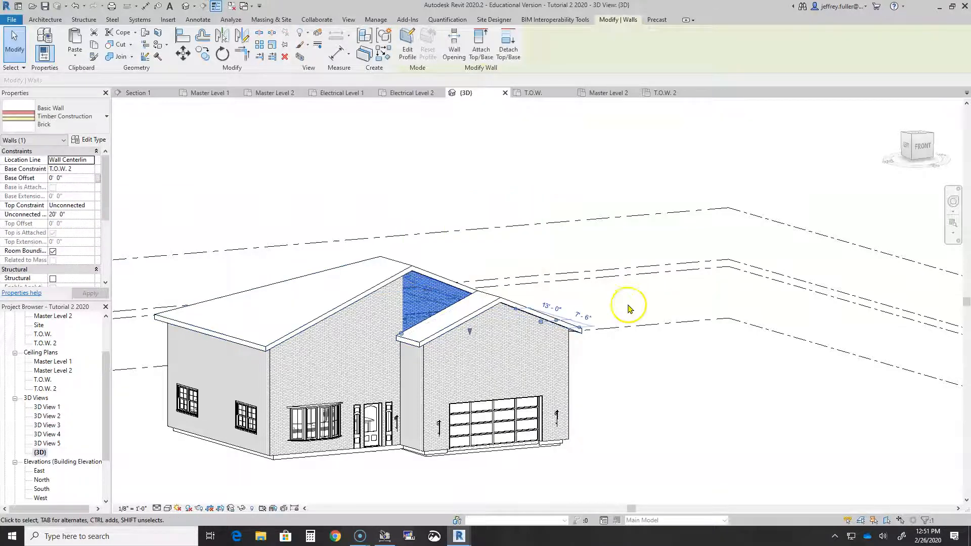
{"action": "left_click", "coordinate": [658, 412]}
{"action": "middle_click_drag", "start_coordinate": [604, 464], "coordinate": [321, 444], "text": "shift"}
{"action": "scroll", "coordinate": [304, 364], "scroll_direction": "up", "scroll_amount": 3}
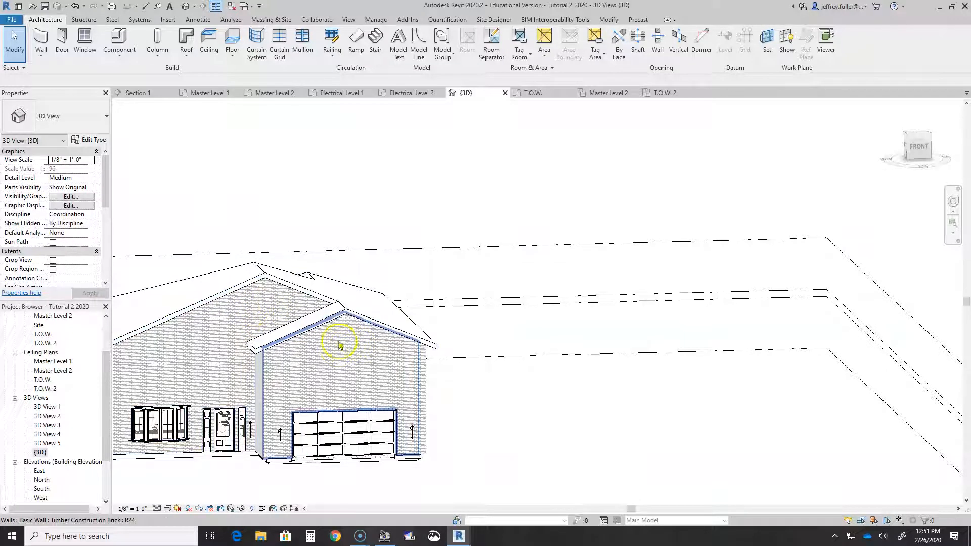
{"action": "middle_click_drag", "start_coordinate": [364, 481], "coordinate": [507, 464], "text": "shift"}
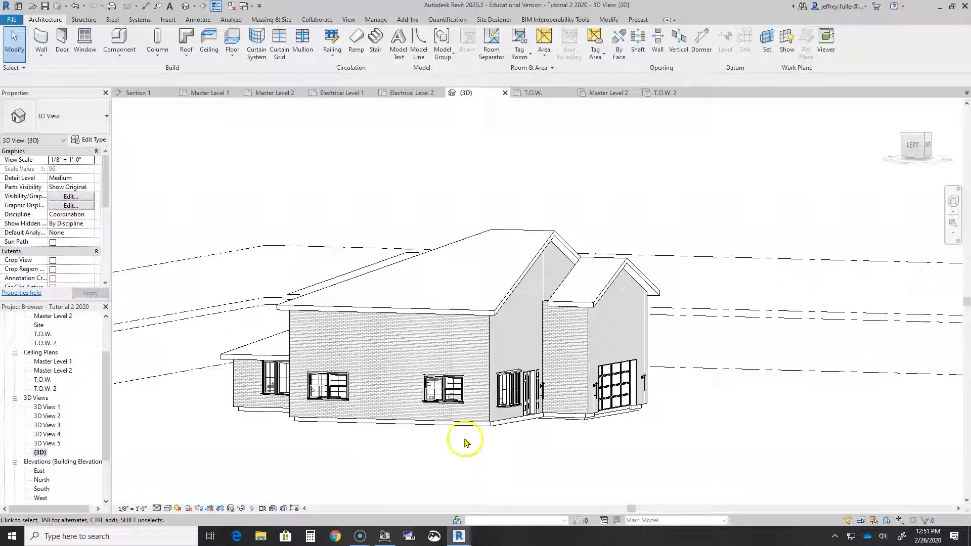
{"action": "middle_click_drag", "start_coordinate": [397, 467], "coordinate": [367, 451], "text": "shift"}
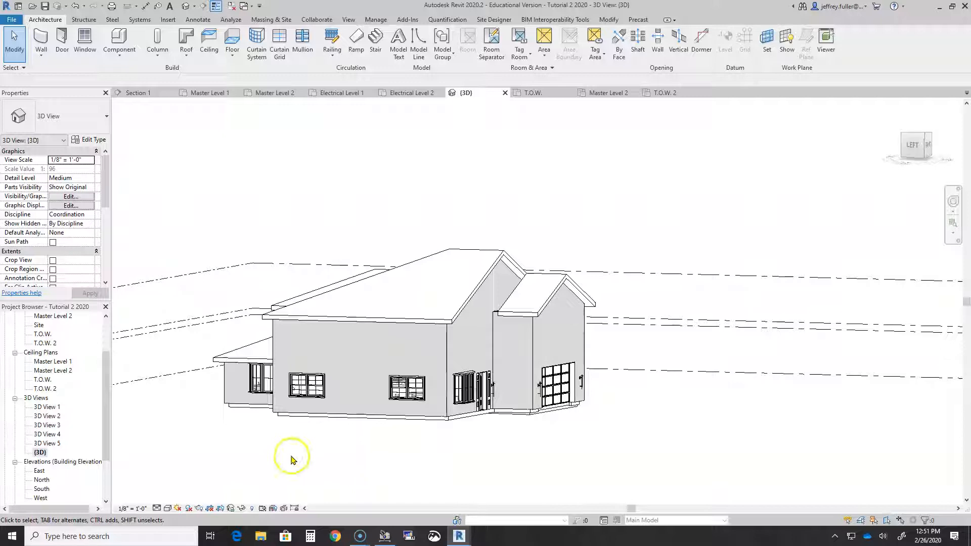
{"action": "middle_click_drag", "start_coordinate": [292, 463], "coordinate": [360, 467], "text": "shift"}
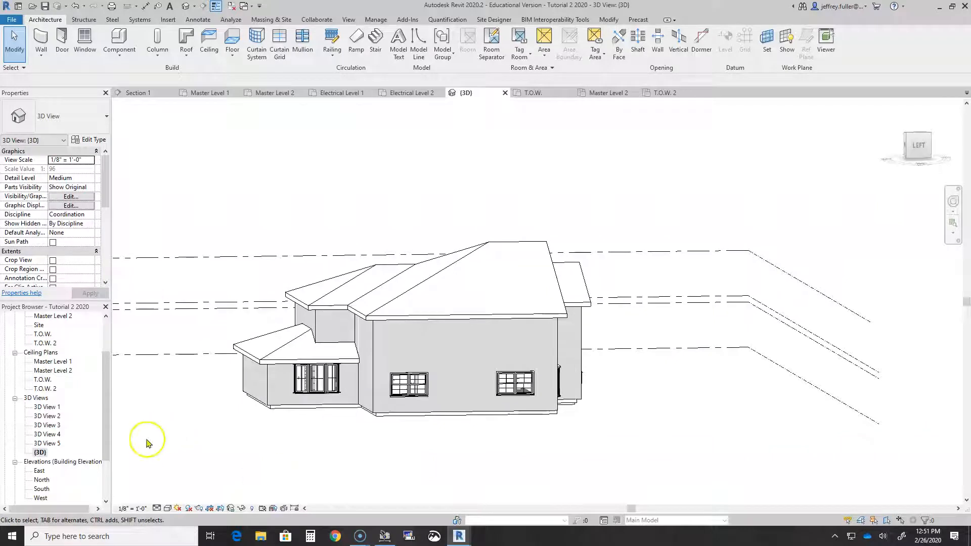